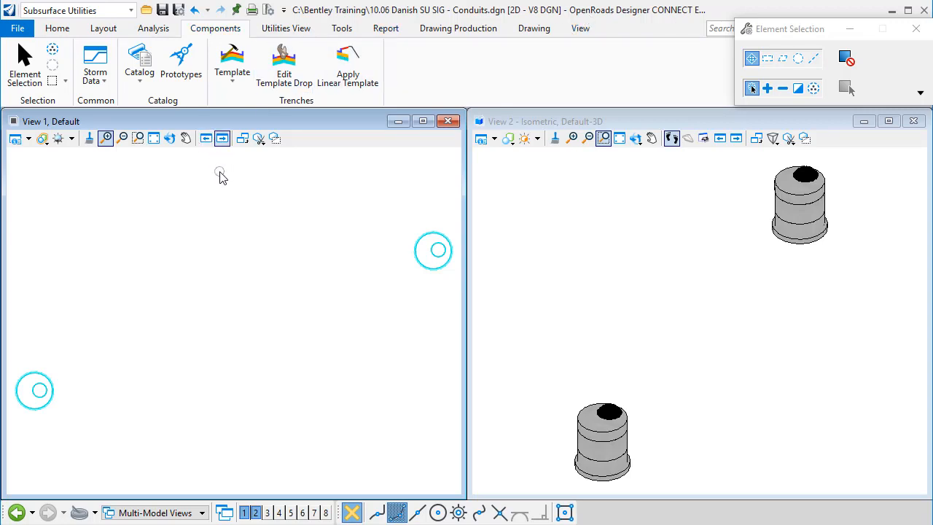
- Open the prototypes list and select the Arch & Low Flow Channel (User) conduit prototype
click(131, 10)
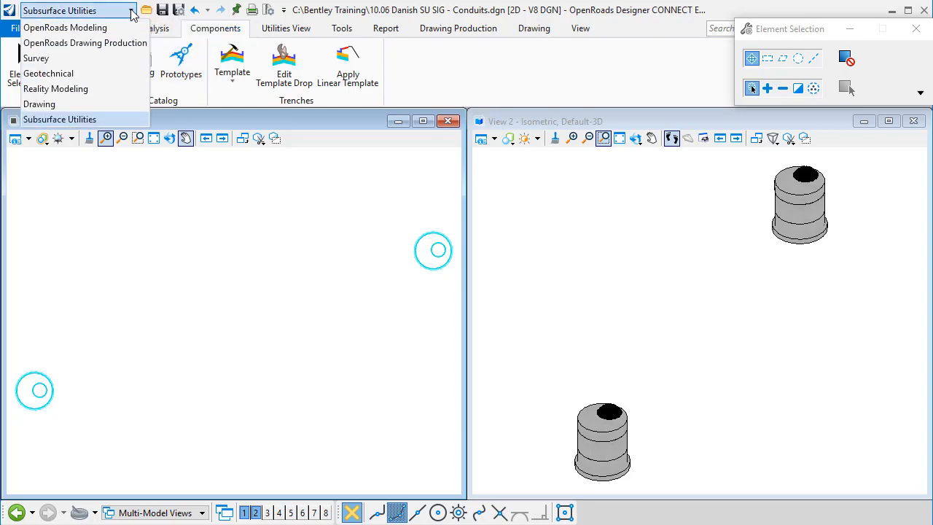
click(133, 12)
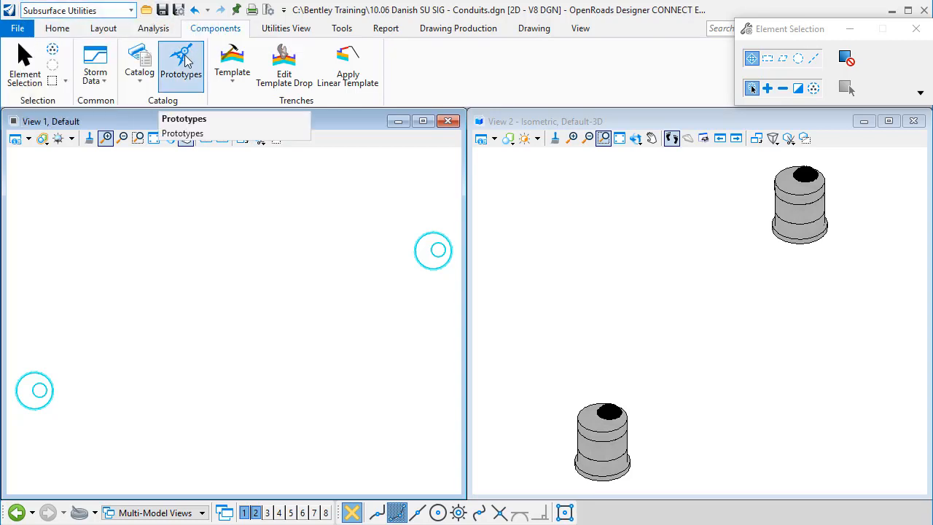
click(186, 61)
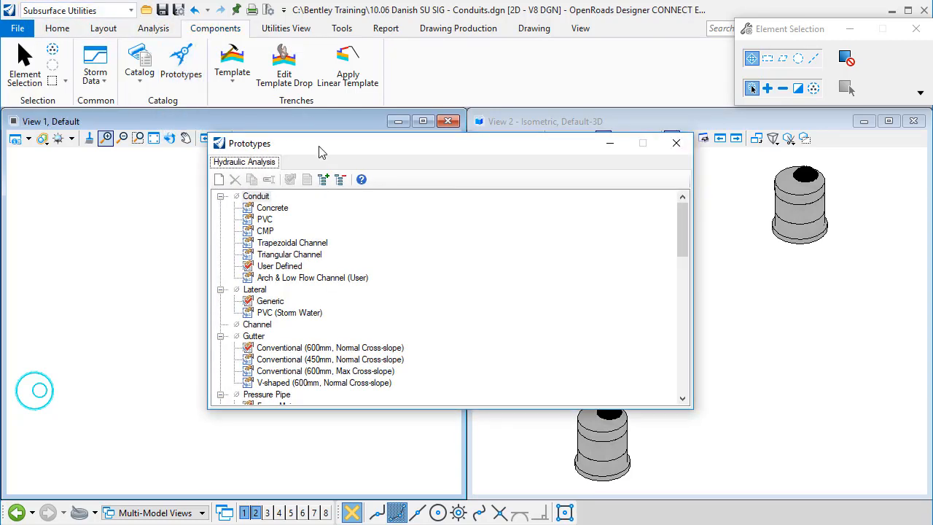
click(299, 278)
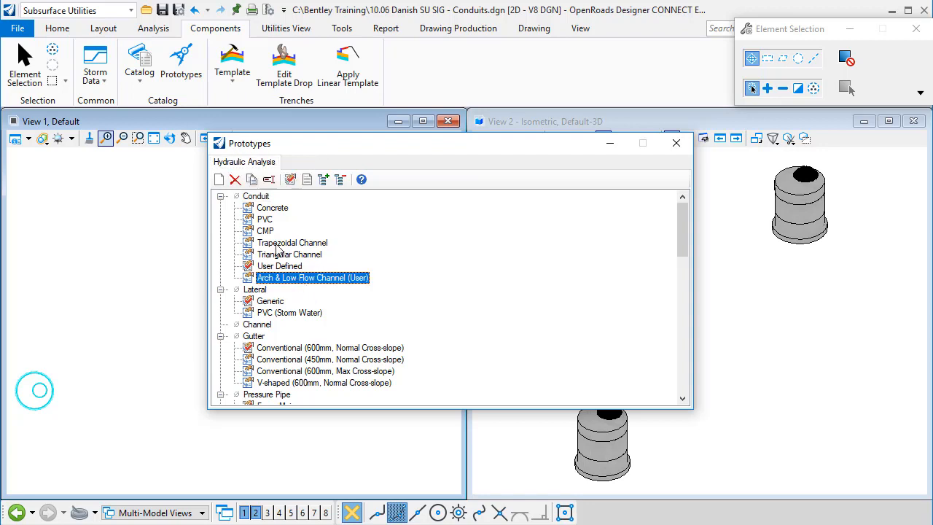
right_click(258, 199)
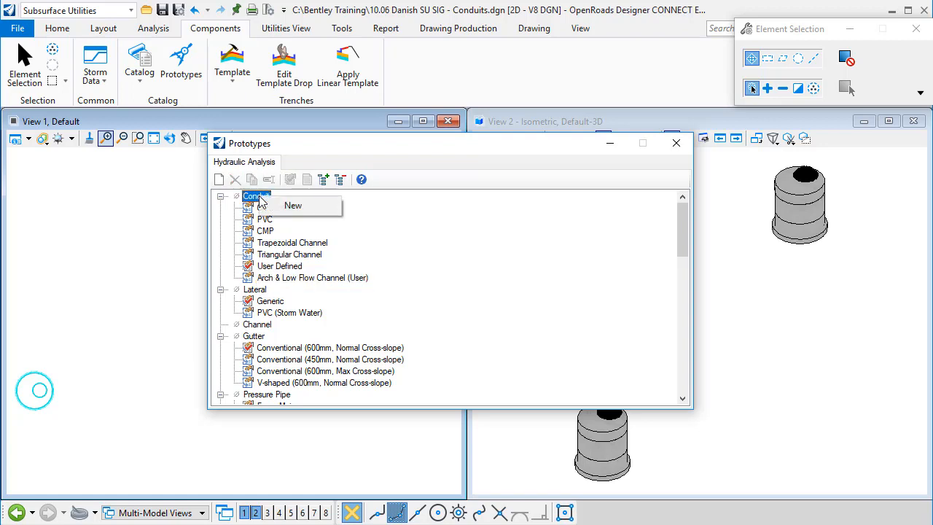
click(427, 219)
click(297, 280)
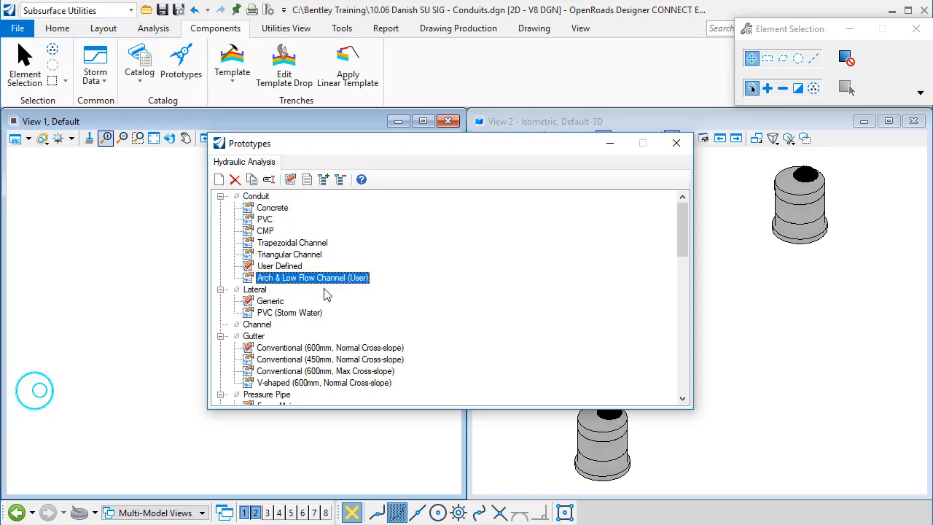
- Show the properties of the Arch & Low Flow Channel (User) prototype docked beside the views and close the prototypes list
right_click(326, 283)
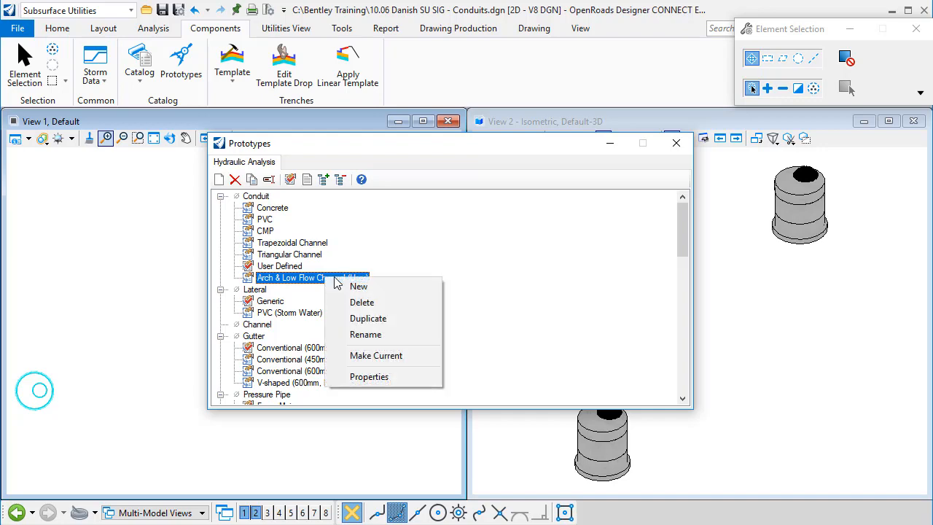
click(370, 377)
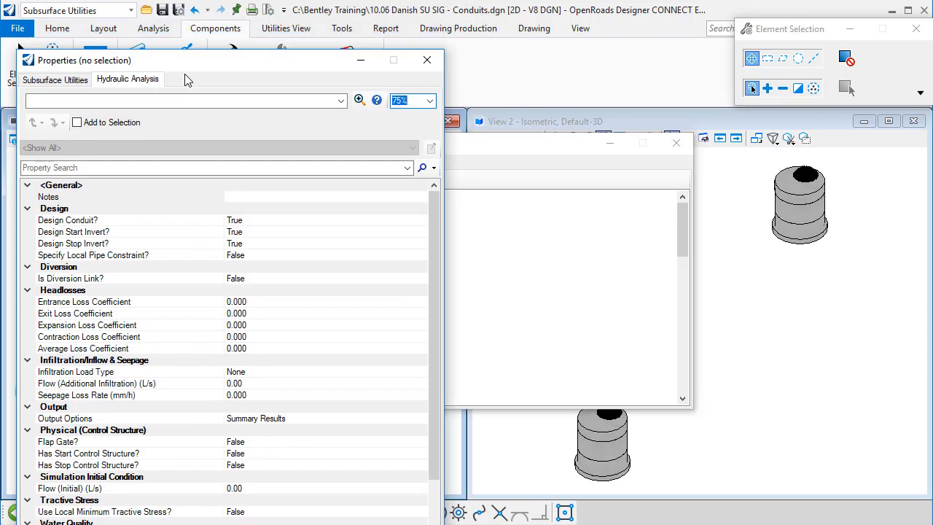
drag(183, 77, 26, 306)
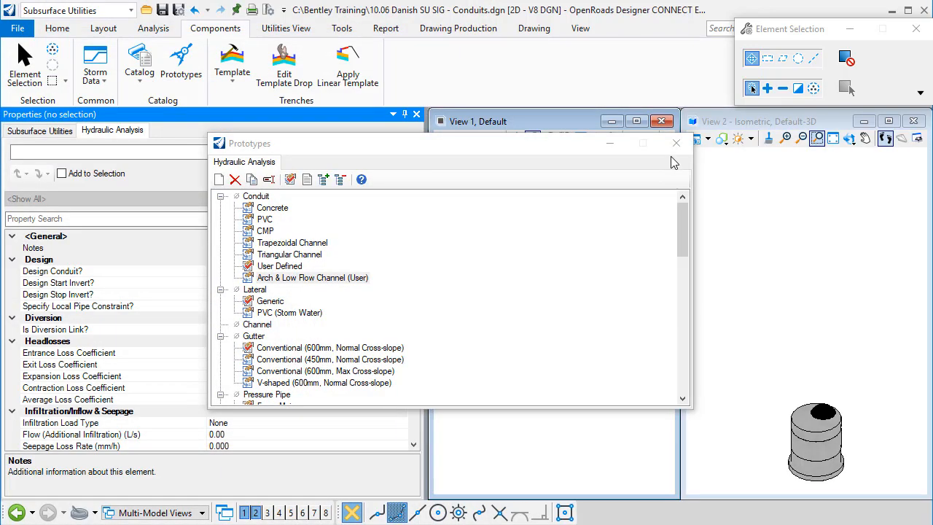
click(671, 133)
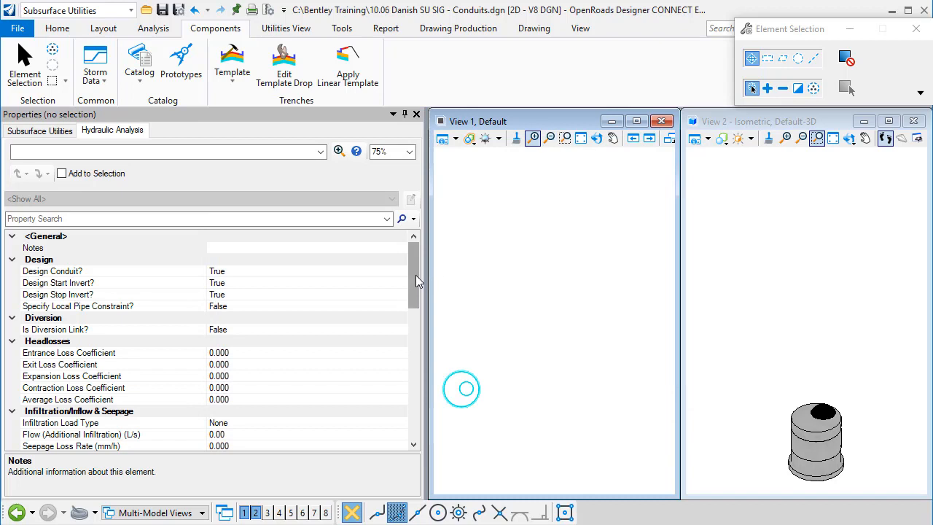
- Set the prototype's conduit type to User Defined Conduit and its section type to Irregular Closed Section
drag(416, 274, 405, 389)
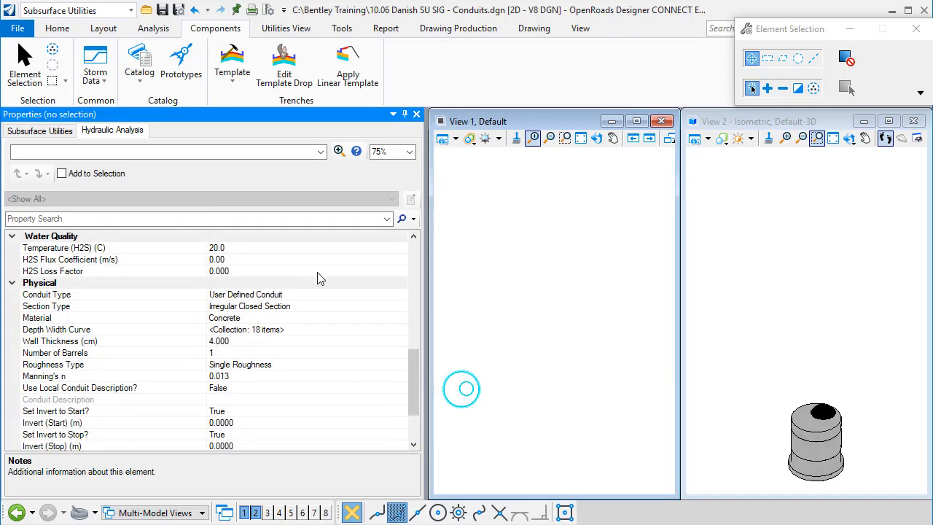
click(324, 293)
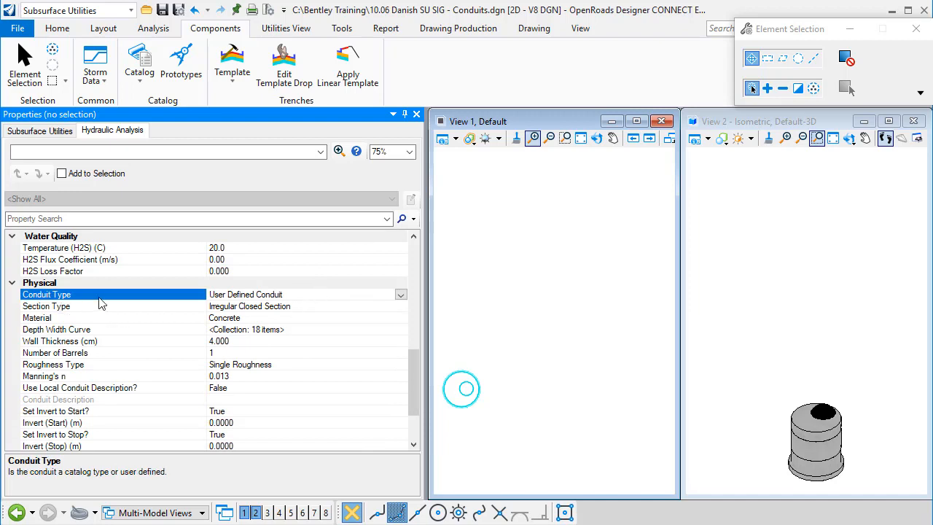
click(400, 295)
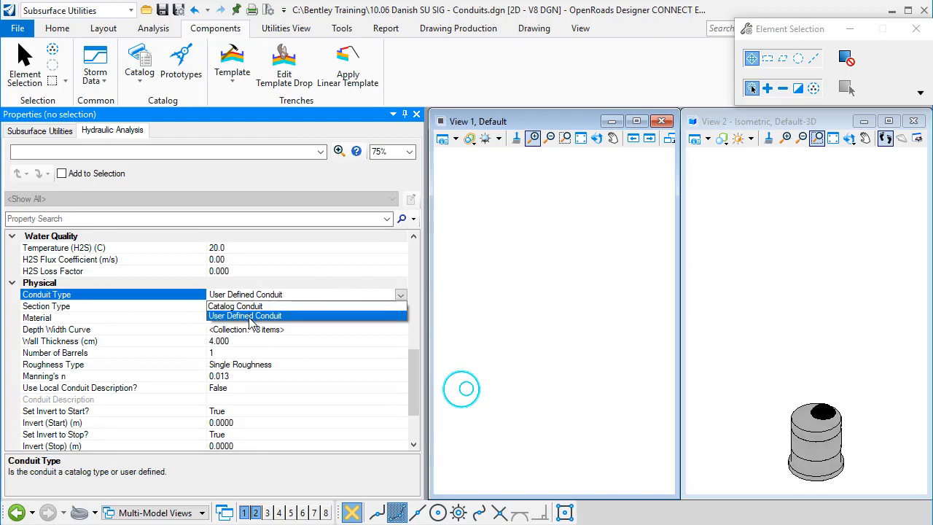
click(250, 318)
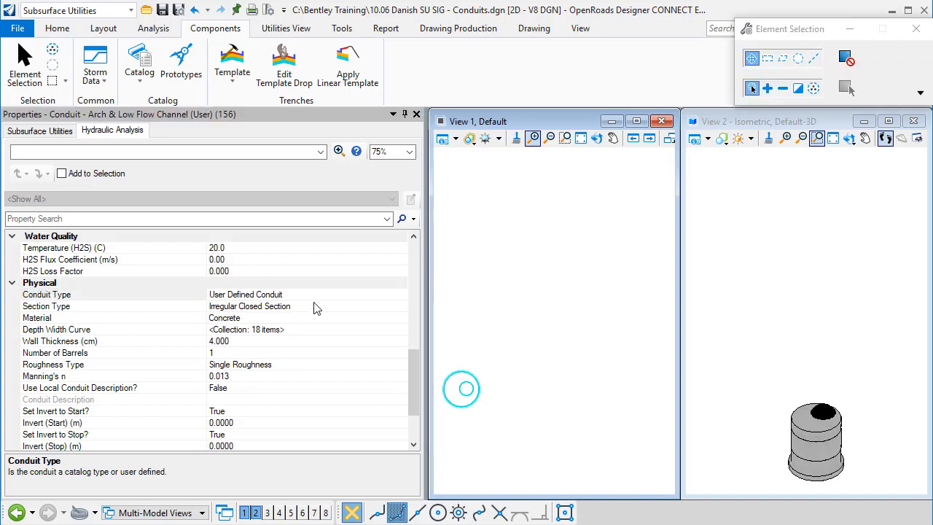
click(107, 307)
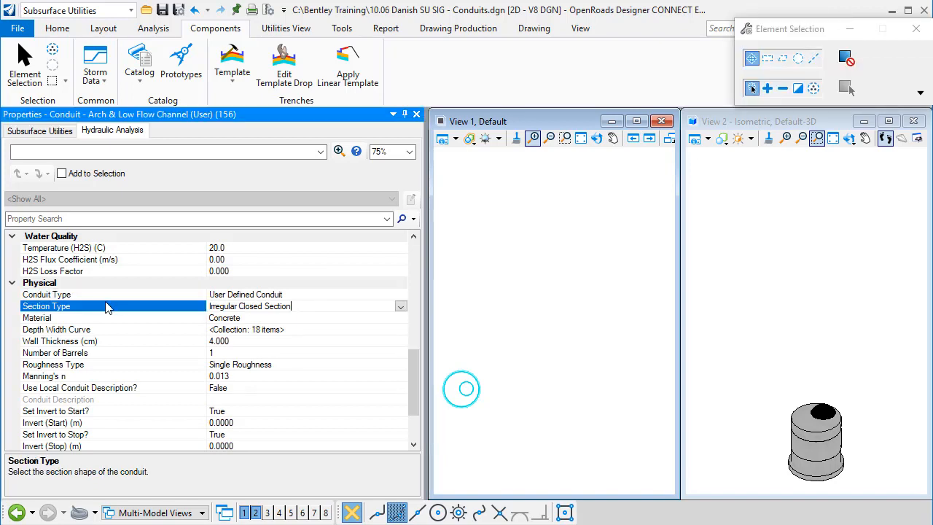
click(401, 306)
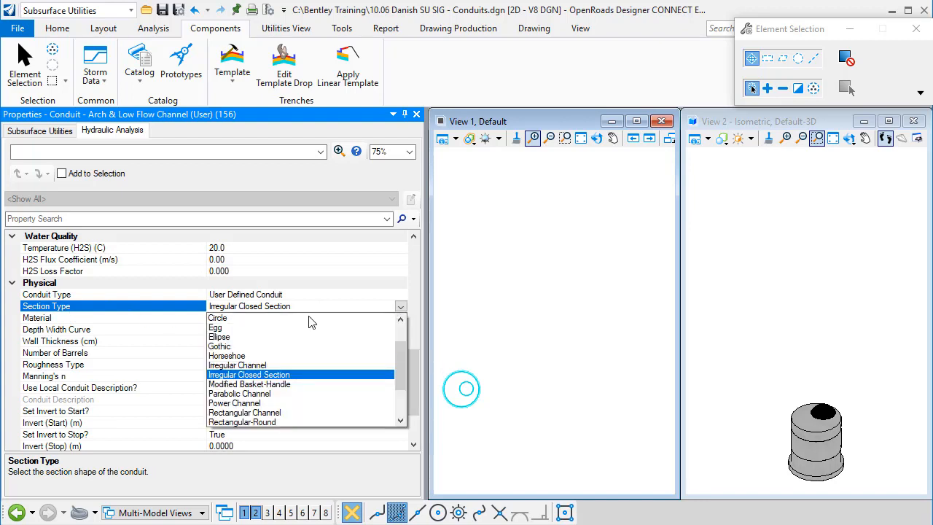
mouse_move(398, 358)
mouse_down()
mouse_move(392, 328)
mouse_move(404, 391)
mouse_move(405, 365)
mouse_up()
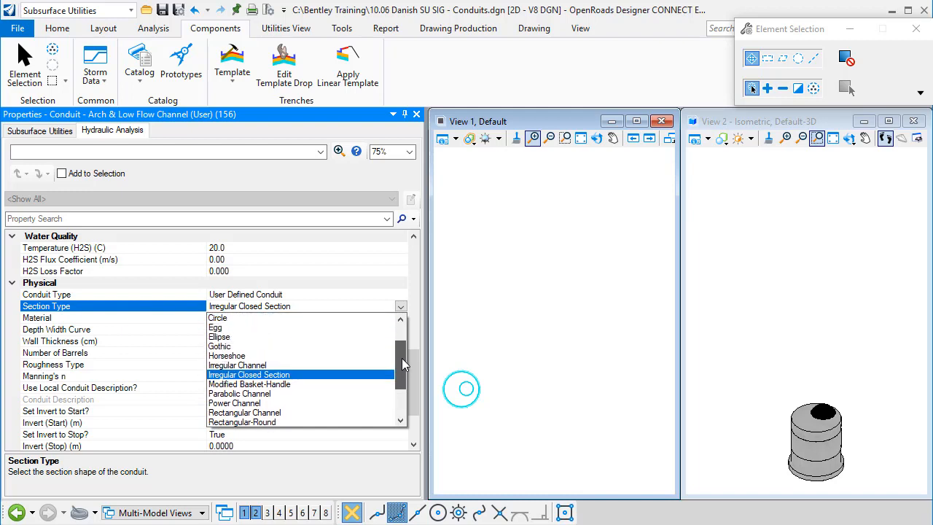
click(283, 376)
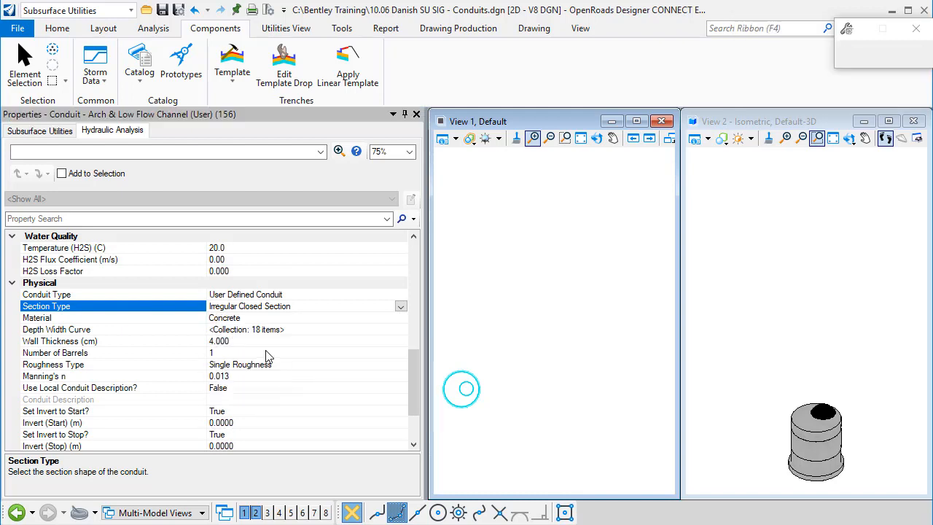
- Check the material choices offered for the conduit prototype
click(247, 318)
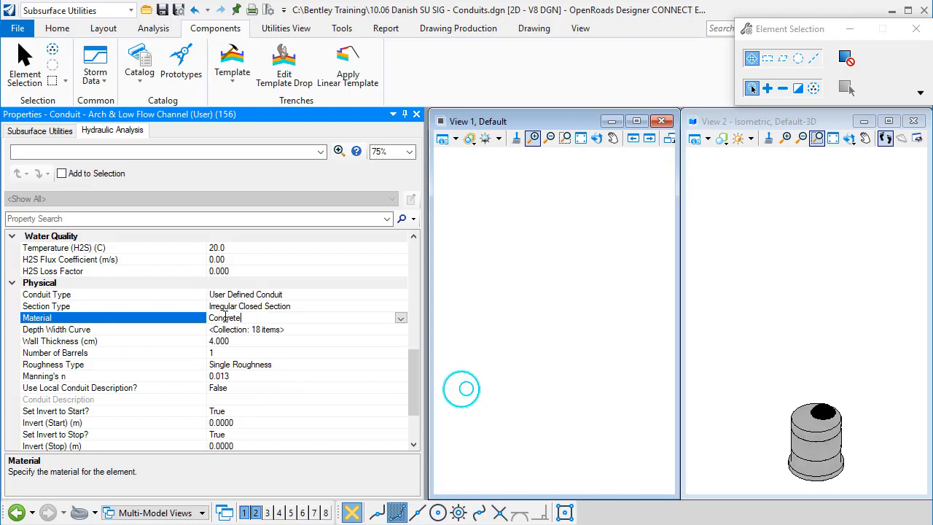
click(401, 319)
click(401, 319)
- Open the prototype's depth width curve and examine the elevation and width points of the low flow channel, rows 1 to 8
click(80, 330)
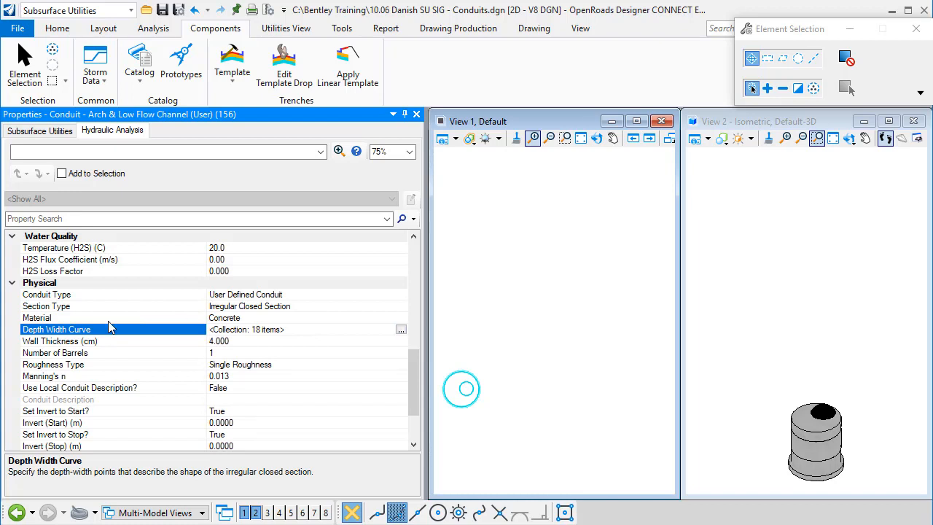
click(401, 331)
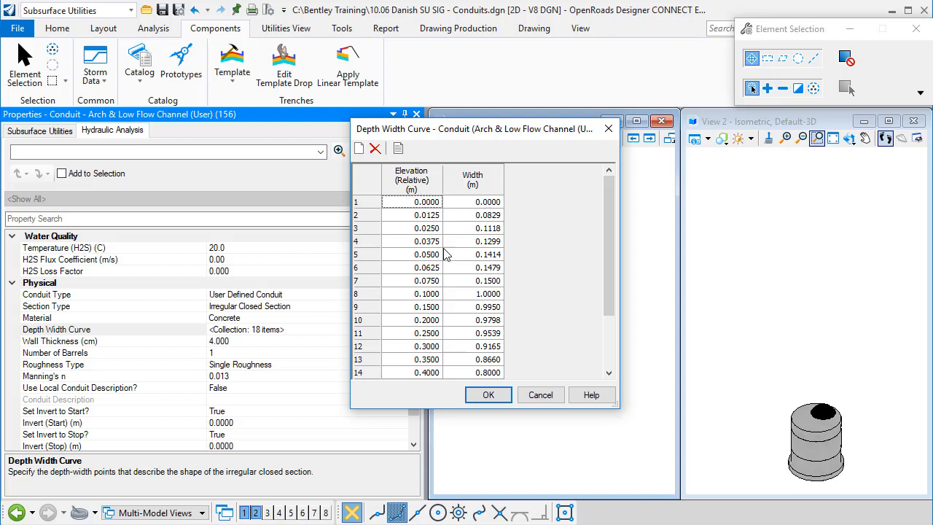
double_click(412, 221)
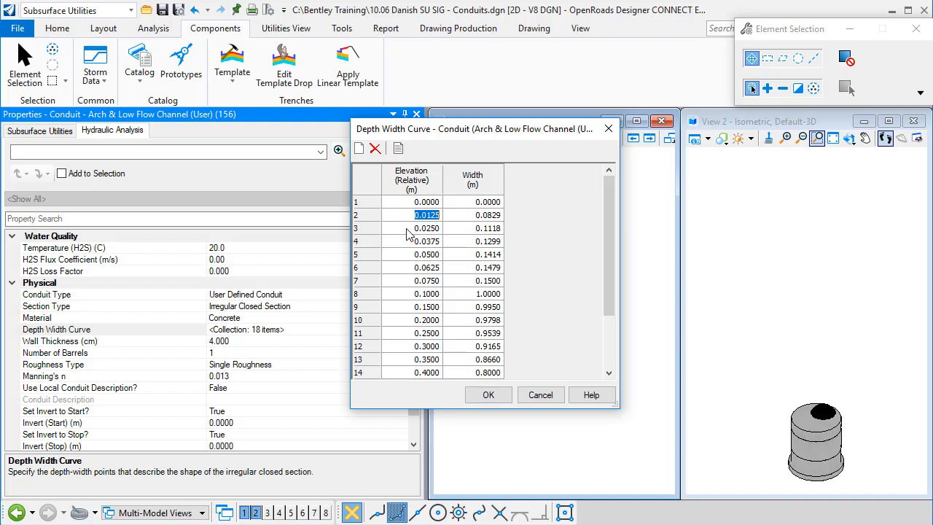
click(410, 230)
click(406, 243)
click(403, 253)
click(404, 253)
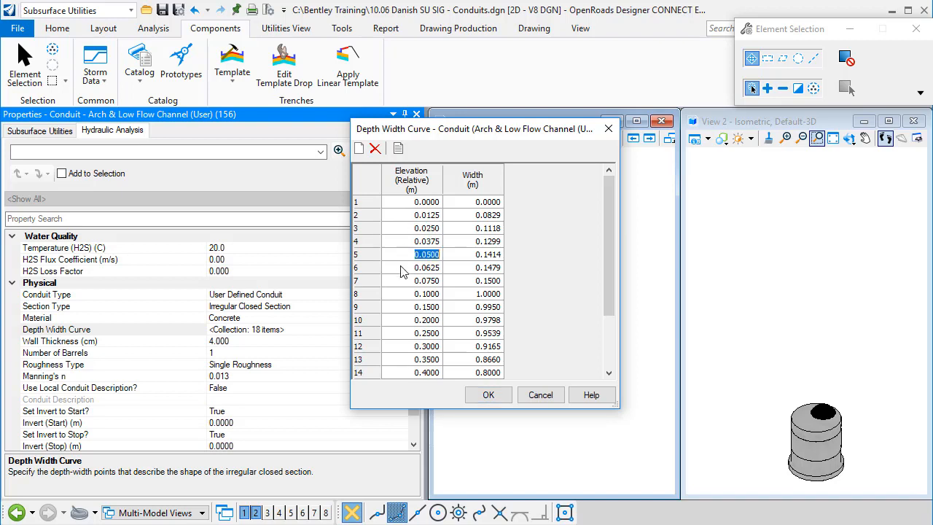
click(406, 267)
click(406, 283)
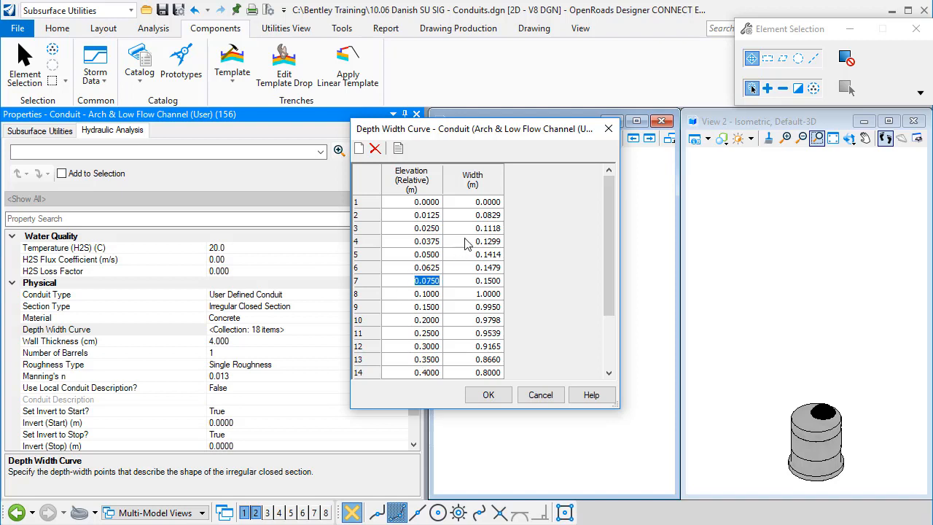
click(406, 307)
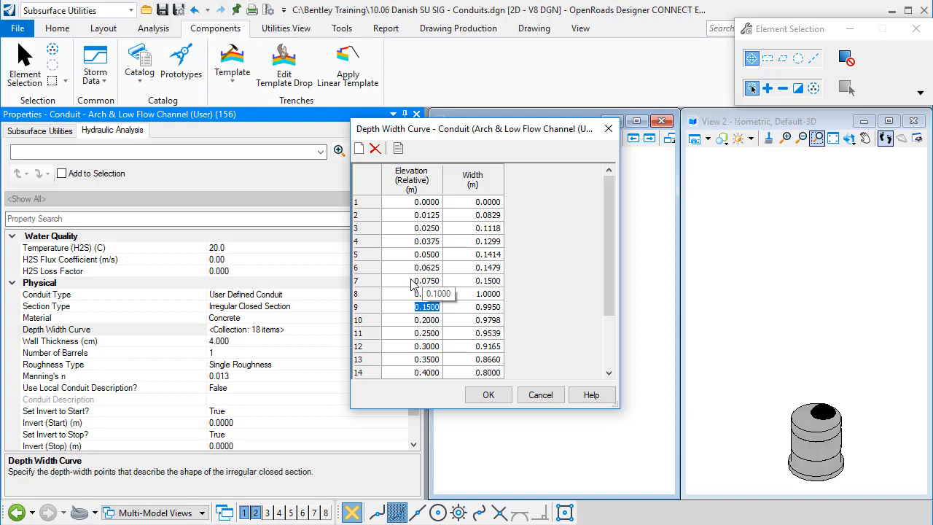
click(413, 284)
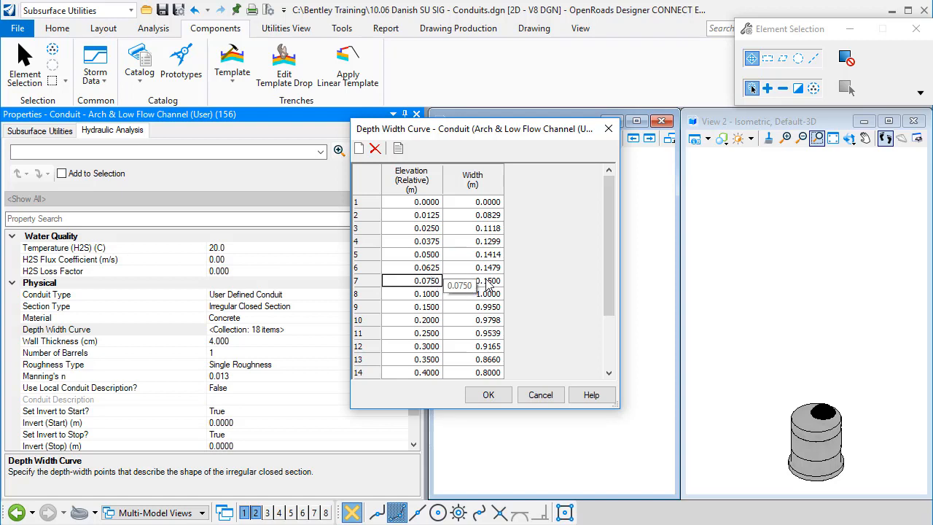
click(414, 296)
click(419, 296)
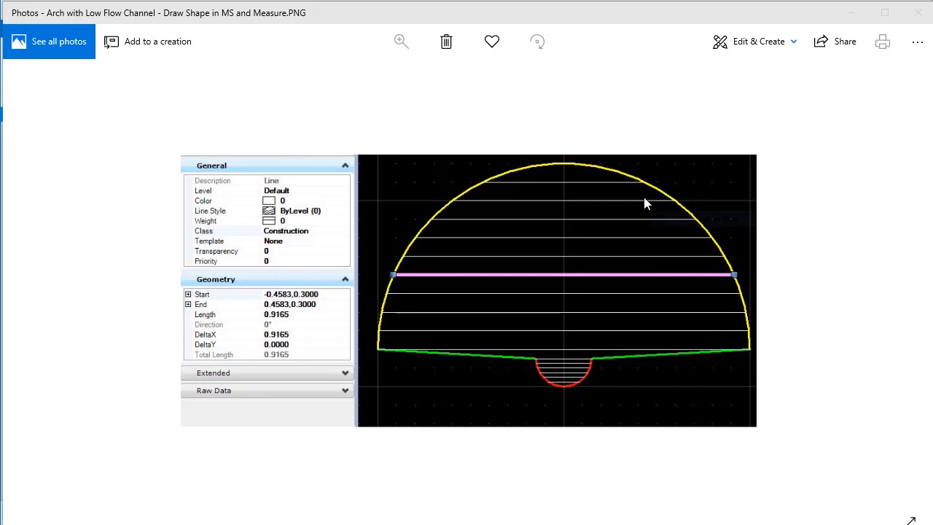
- Move the arch section image out of the way and examine the arch's elevation and width points in rows 8 to 18
drag(692, 16, 646, 411)
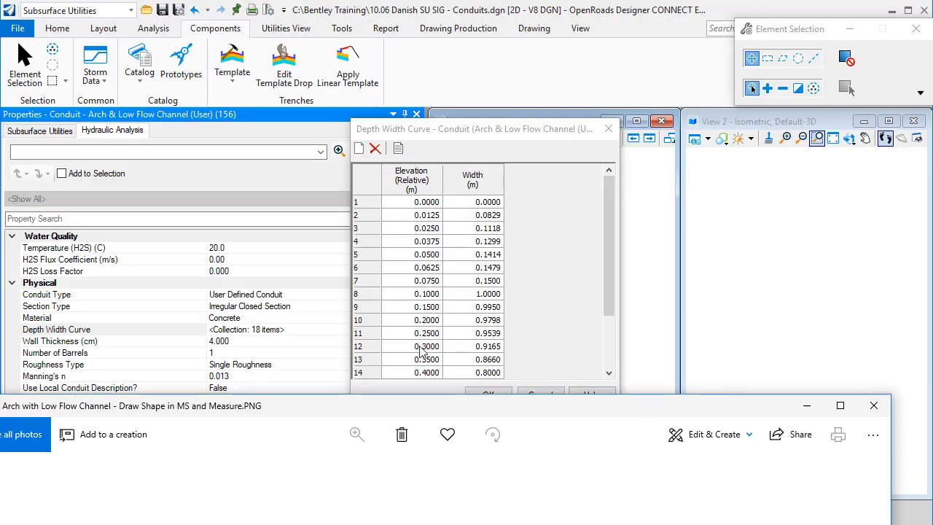
click(403, 294)
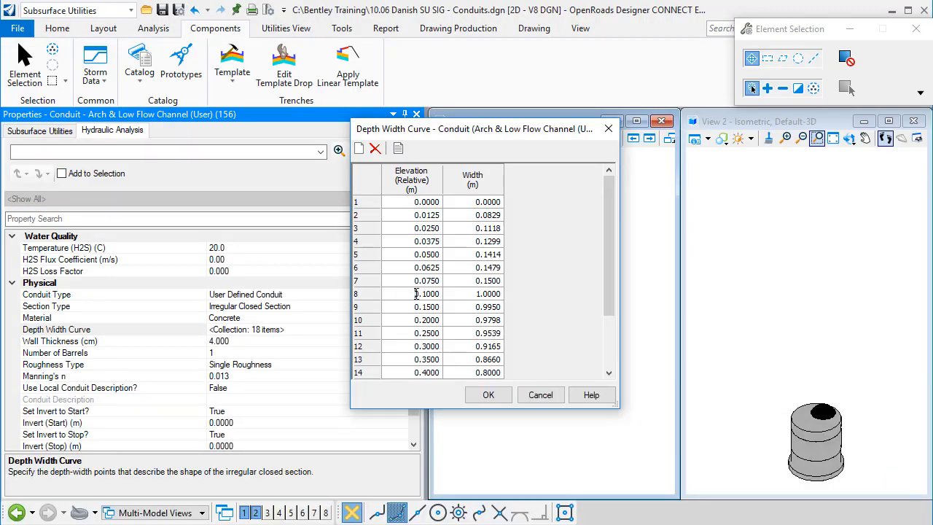
click(480, 296)
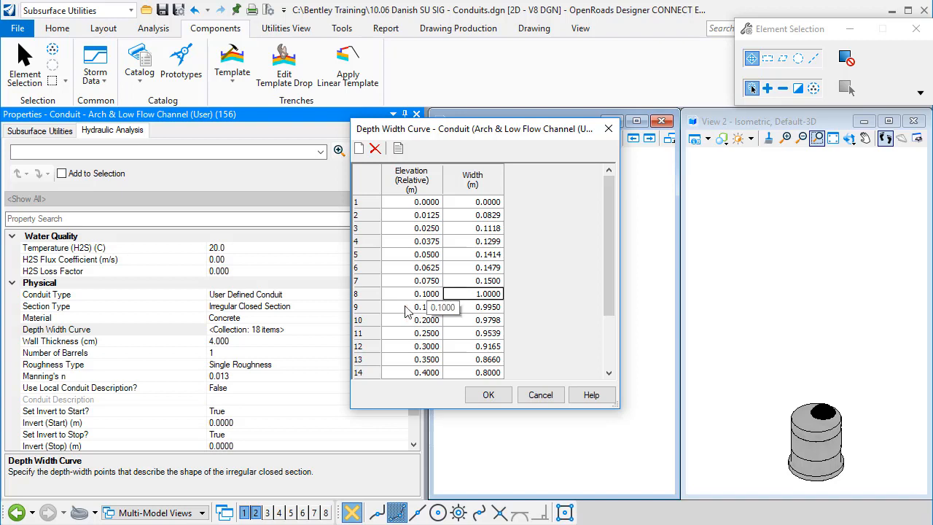
click(417, 309)
click(409, 321)
click(409, 346)
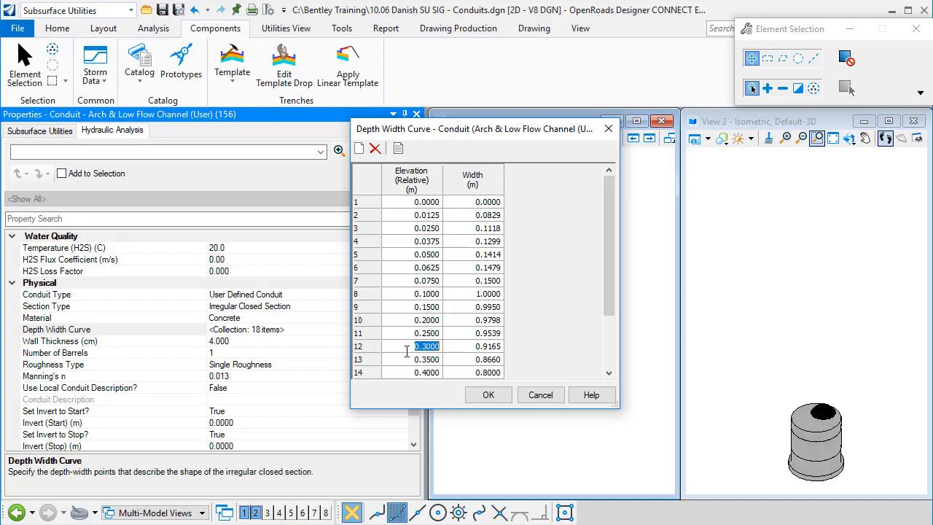
scroll(408, 359, down, 2)
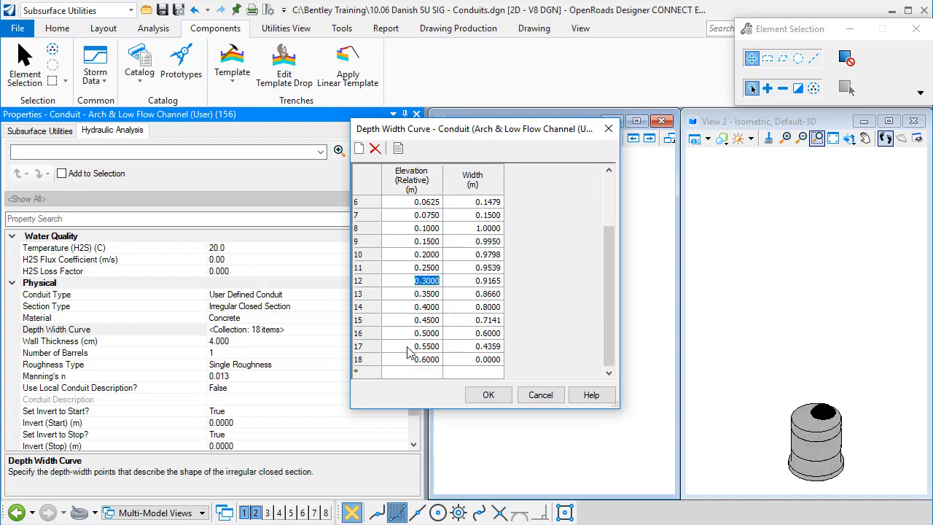
click(467, 360)
- Place the arch section image in Photos and the depth width curve table side by side to compare them
key(alt+Tab)
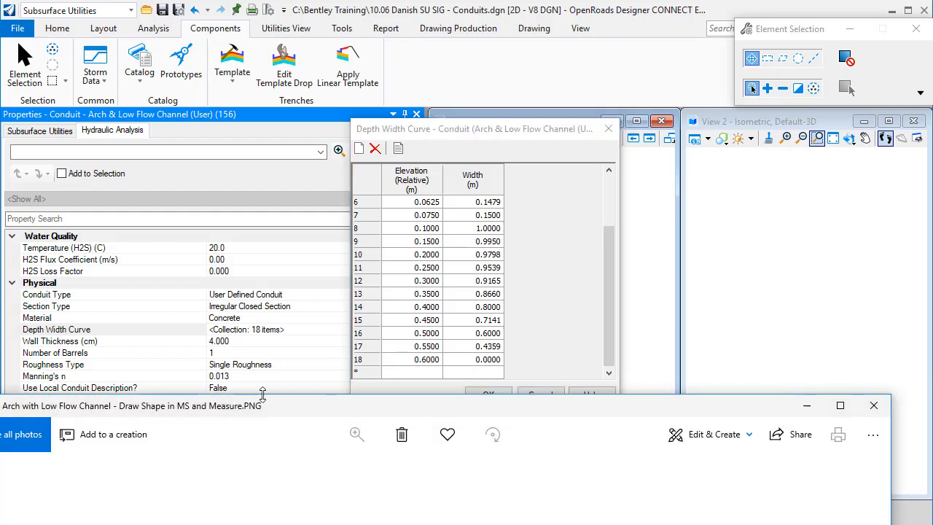
drag(268, 407, 0, 11)
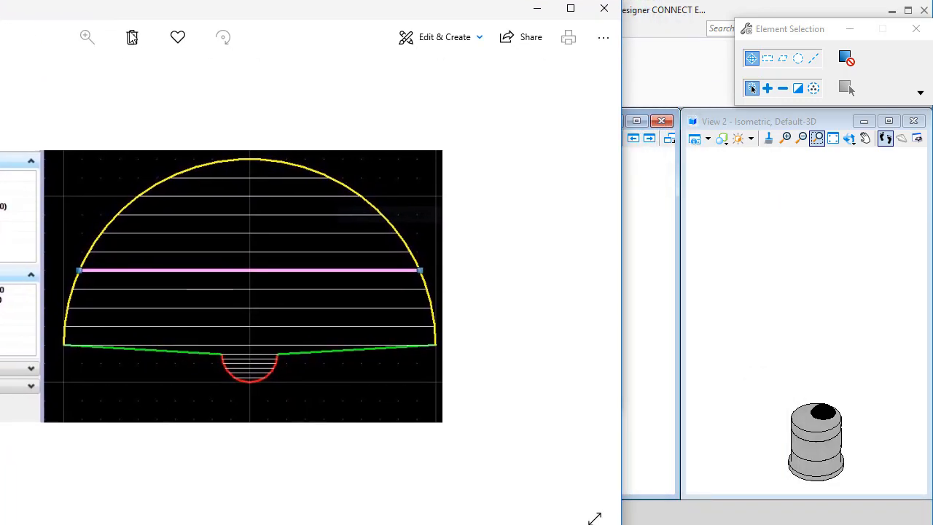
click(720, 9)
drag(473, 129, 742, 130)
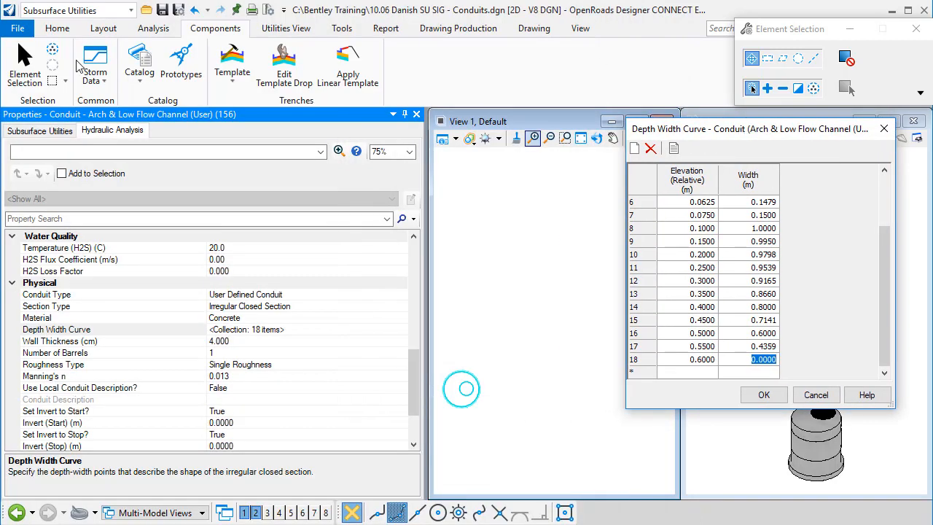
key(alt+Tab)
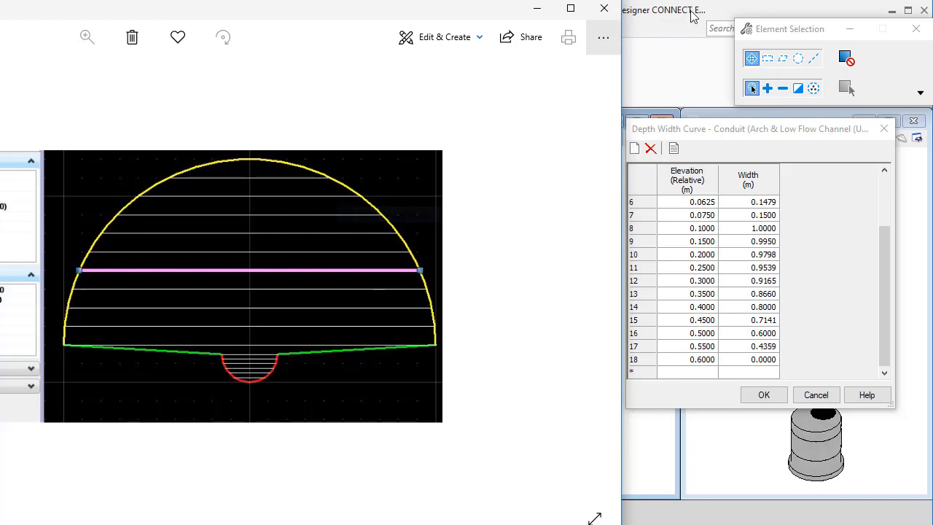
- Close the arch section image and the depth width curve table, and check the conduit prototype's wall thickness
click(604, 8)
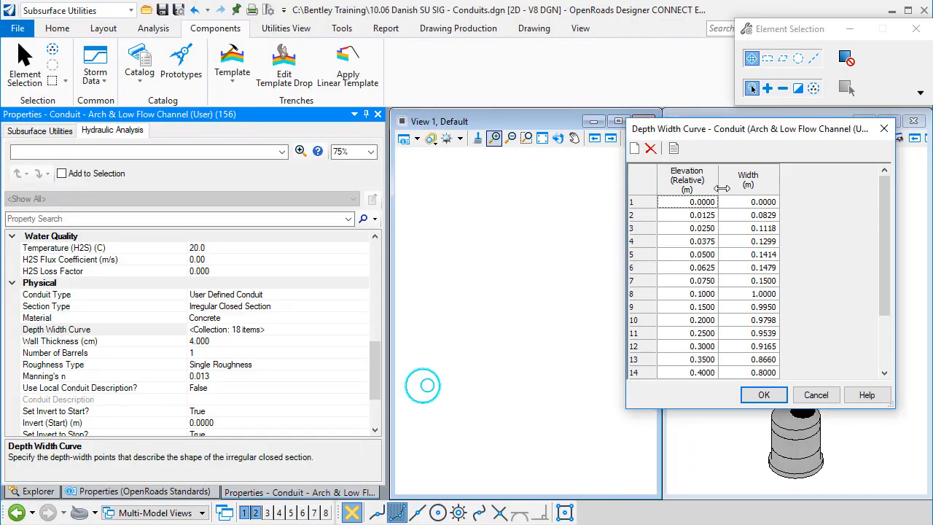
click(763, 395)
click(237, 342)
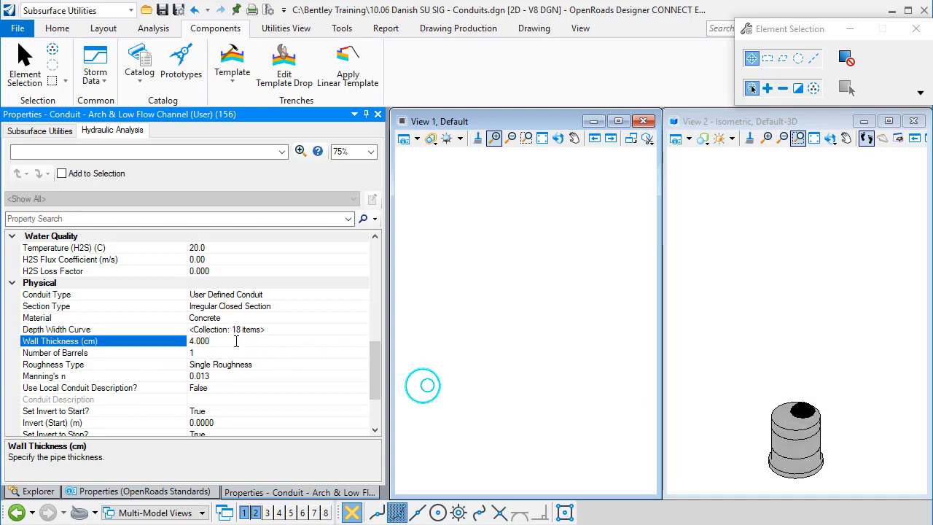
click(237, 341)
drag(226, 341, 185, 341)
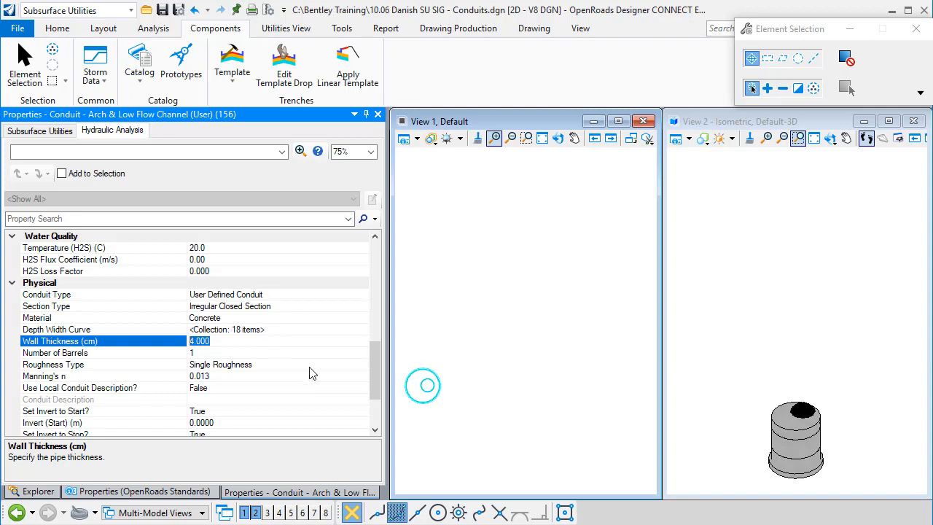
- Duplicate the Storm Water (Concrete) feature definition in the Circular folder of the StormWater conduits in the OpenRoads Standards
click(58, 29)
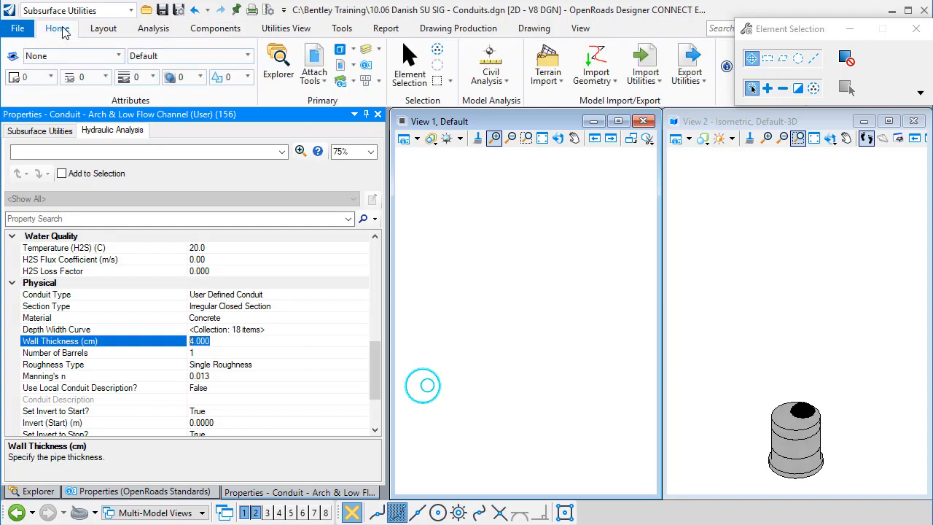
click(279, 61)
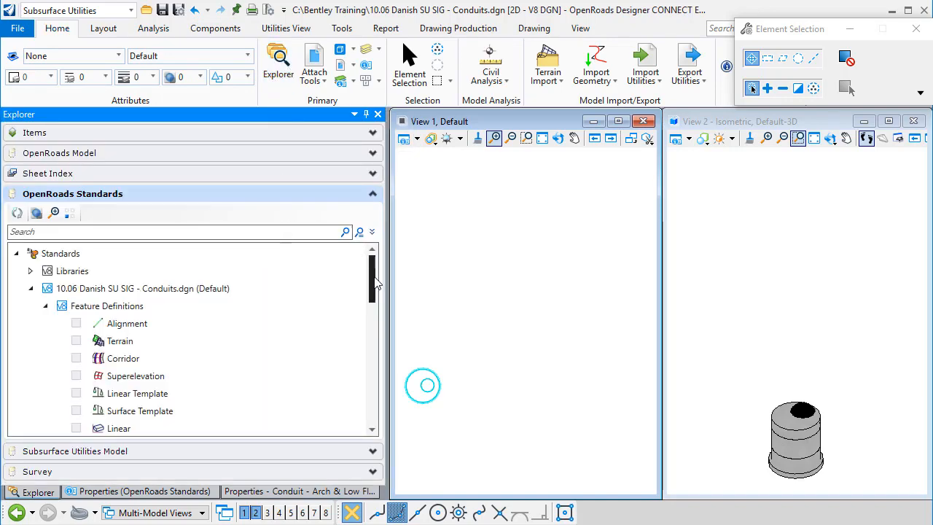
drag(374, 285, 374, 289)
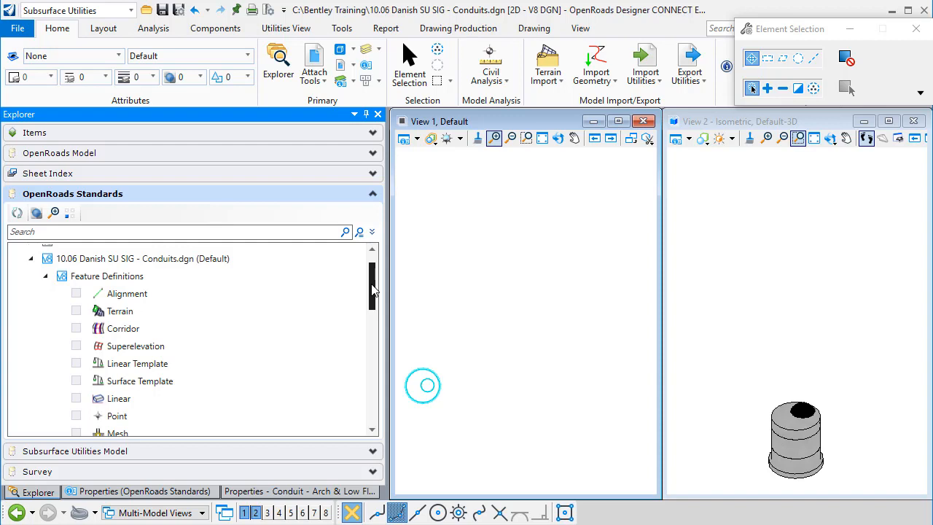
drag(372, 290, 361, 361)
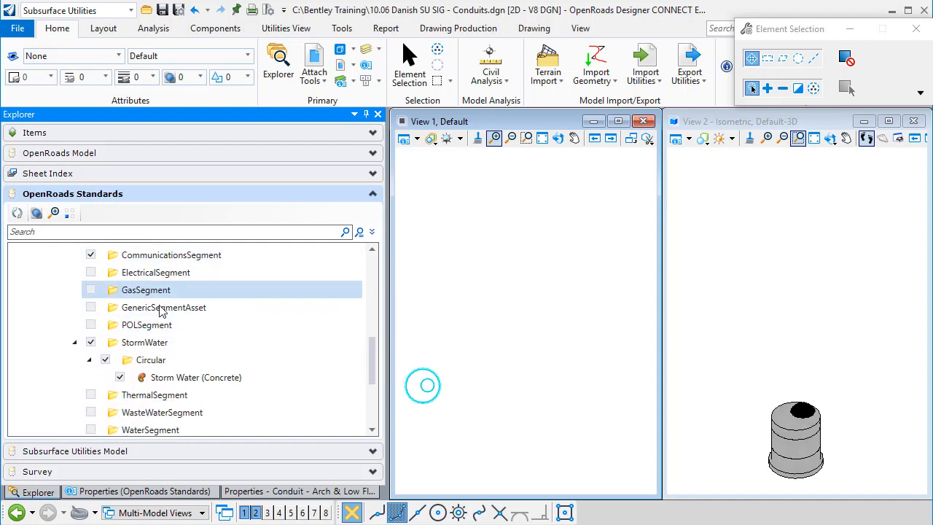
right_click(187, 383)
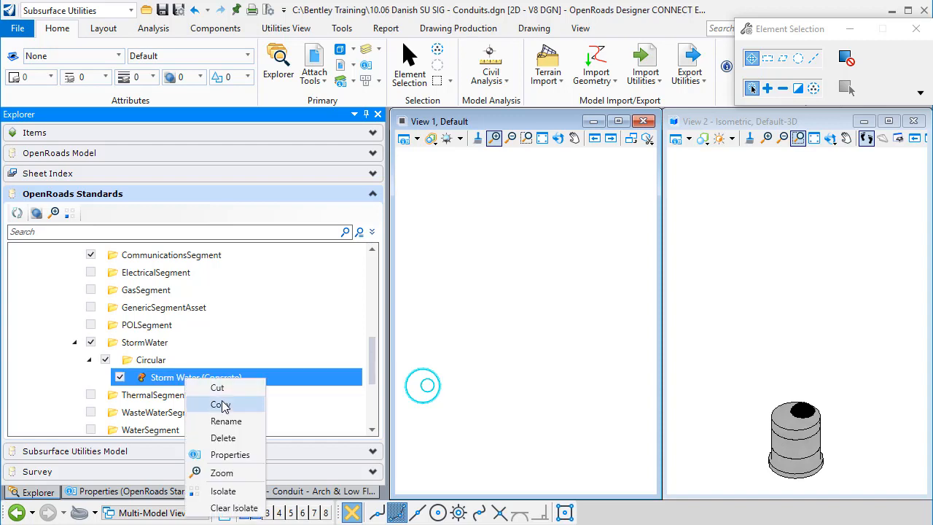
click(220, 404)
key(ctrl+v)
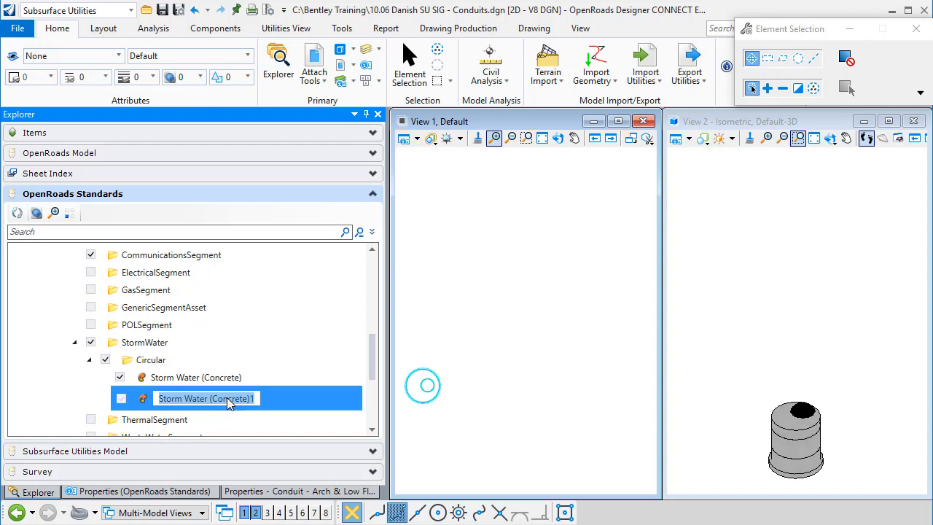
- Name the copied feature definition Arch with Low Flow Channel
key(End)
key(BackSpace)
key(BackSpace)
key(BackSpace)
key(BackSpace)
key(BackSpace)
key(BackSpace)
key(BackSpace)
key(BackSpace)
key(BackSpace)
key(BackSpace)
key(BackSpace)
key(BackSpace)
key(BackSpace)
key(BackSpace)
key(BackSpace)
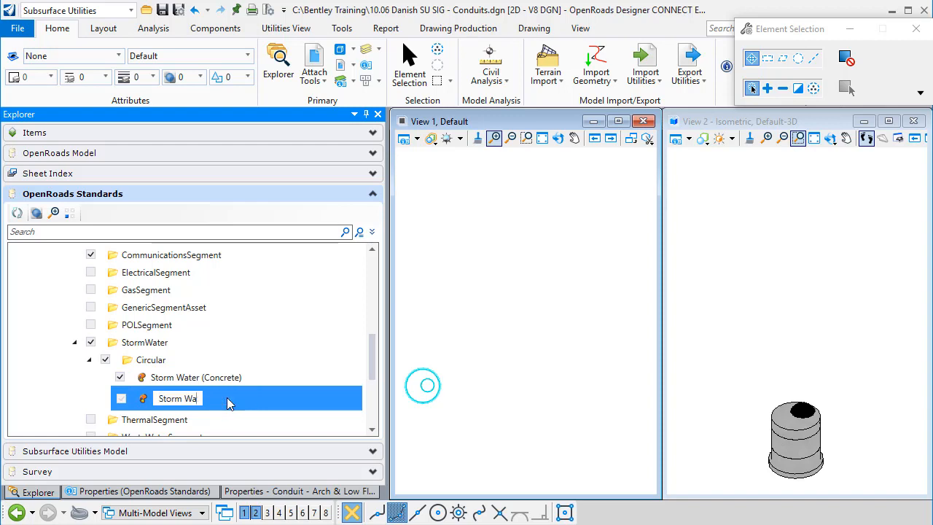
key(BackSpace)
key(BackSpace)
key(BackSpace)
key(BackSpace)
key(BackSpace)
key(BackSpace)
key(BackSpace)
key(BackSpace)
text(P)
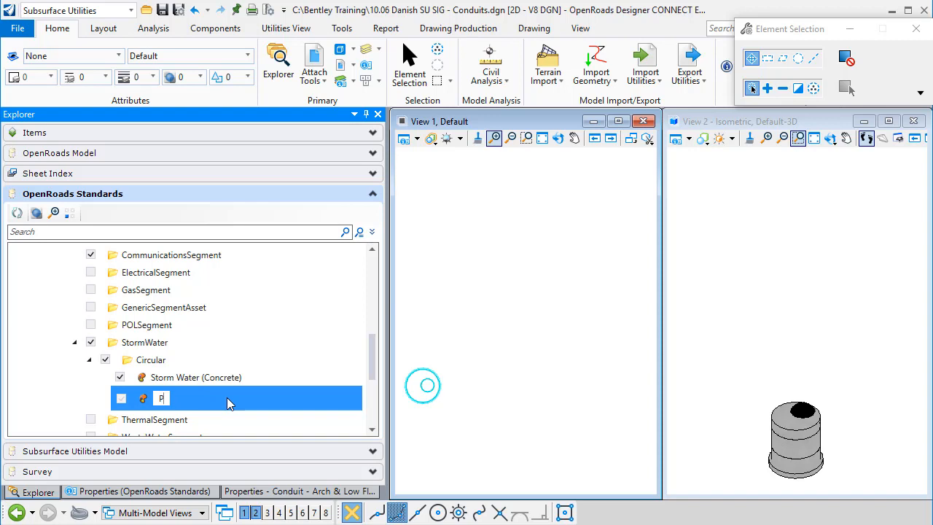
key(BackSpace)
text(Arch with Low Fl)
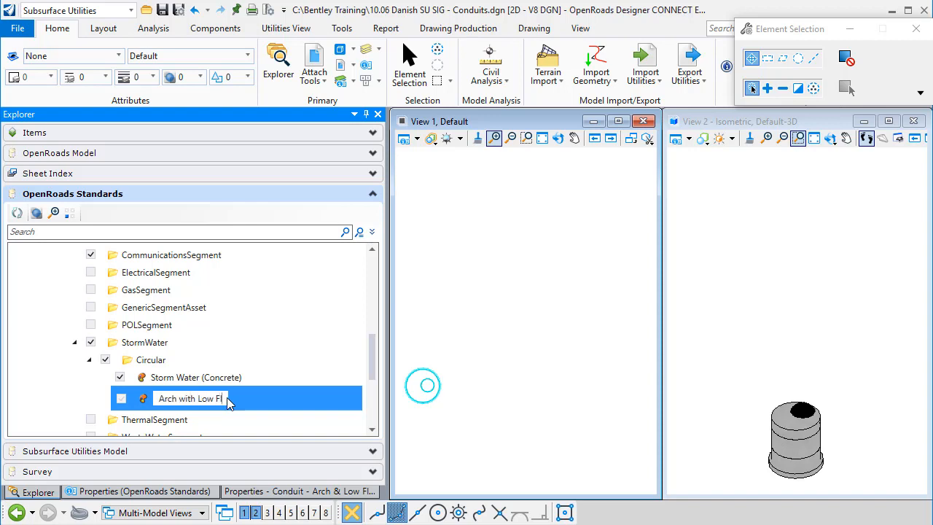
text(ow Channel)
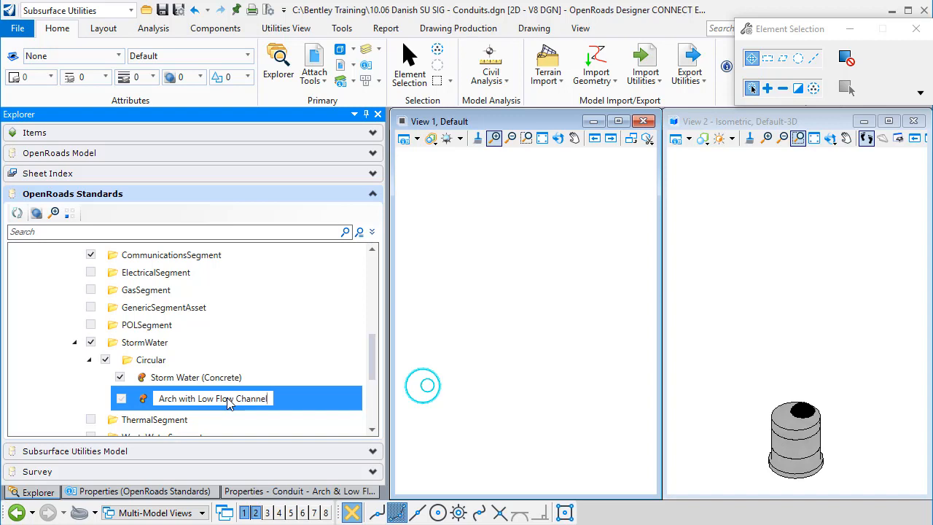
key(Return)
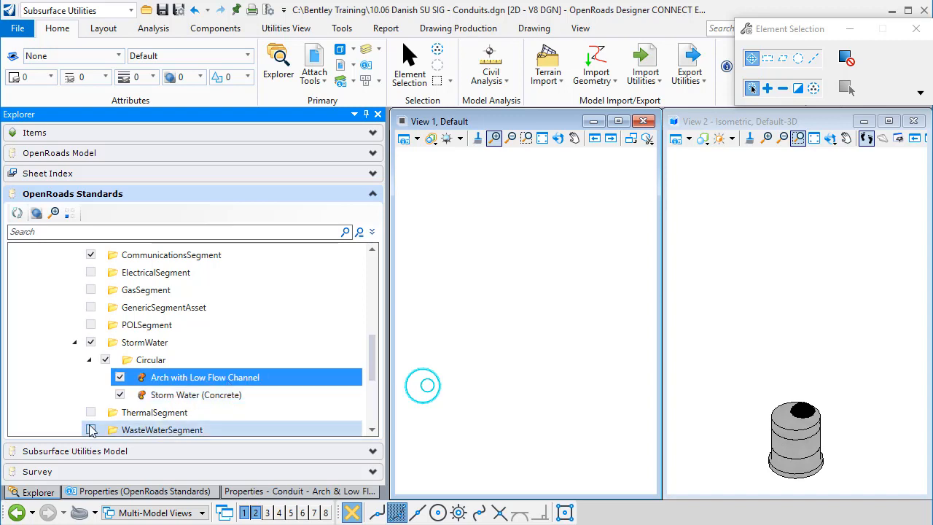
- Open the properties of the Arch with Low Flow Channel feature definition and clear its trench template
right_click(202, 382)
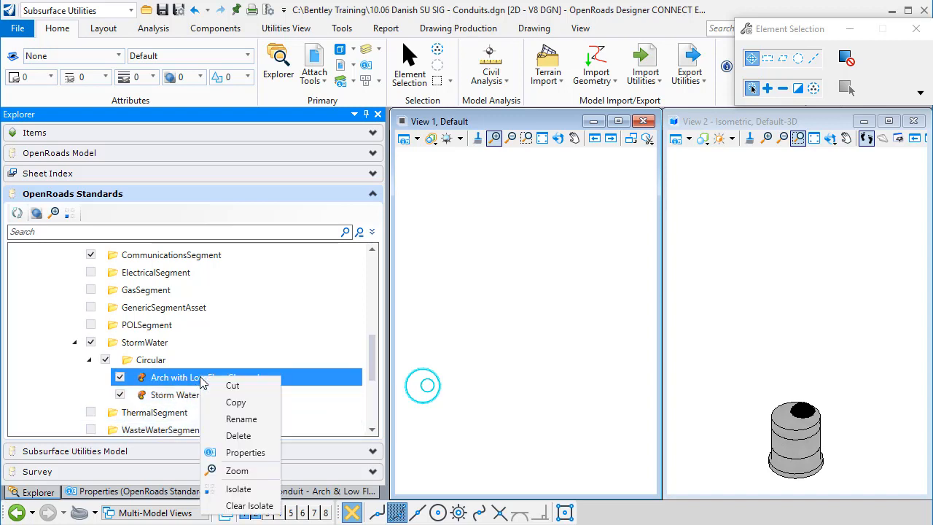
click(250, 455)
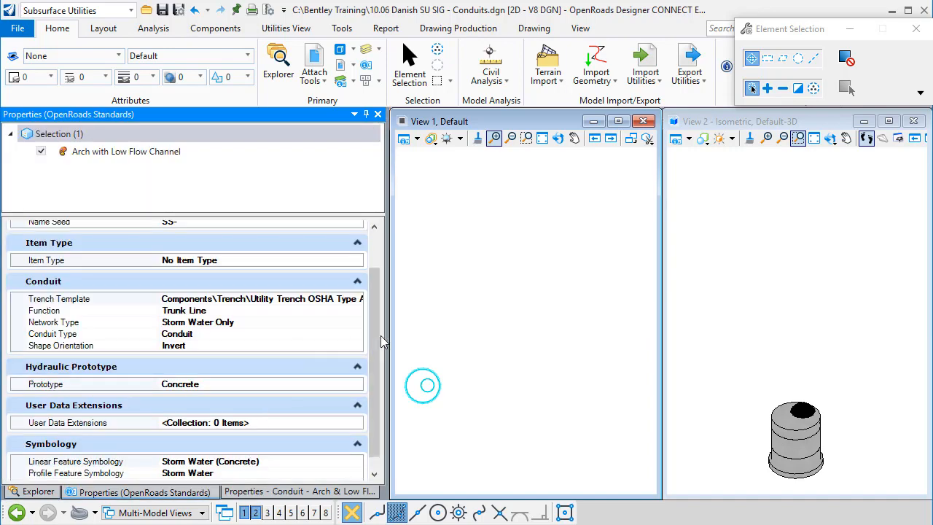
scroll(378, 352, up, 2)
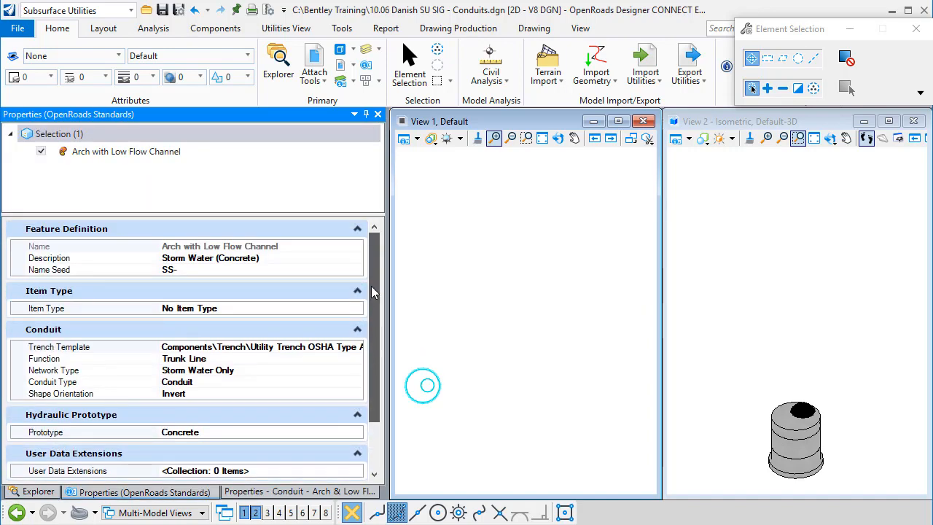
scroll(373, 306, down, 3)
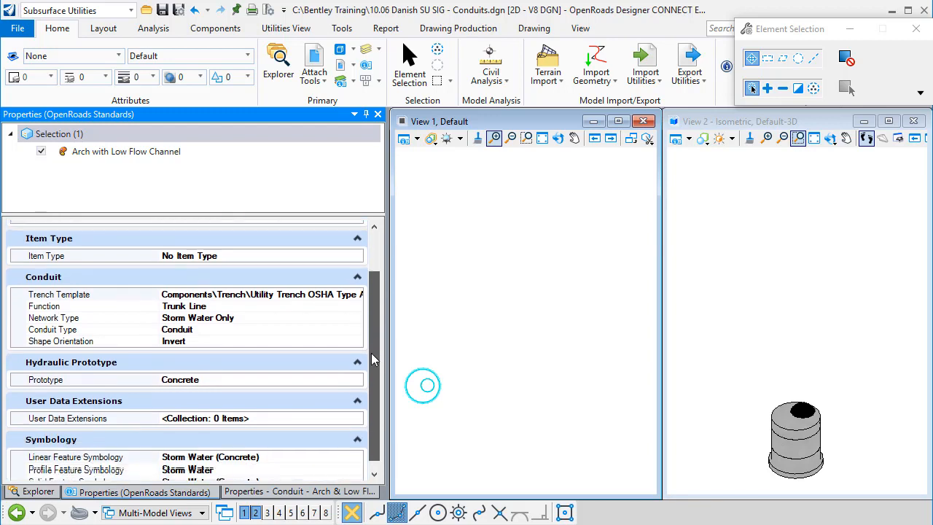
click(263, 288)
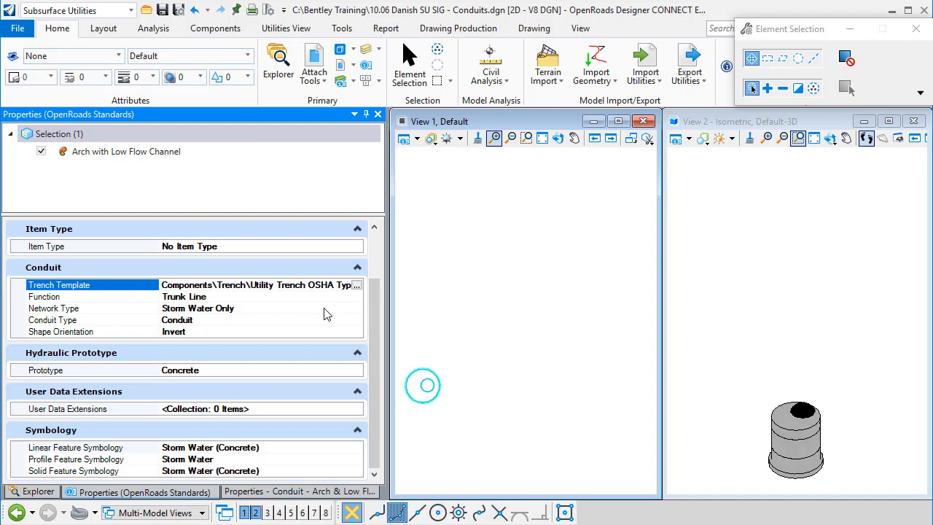
key(ctrl+a)
key(BackSpace)
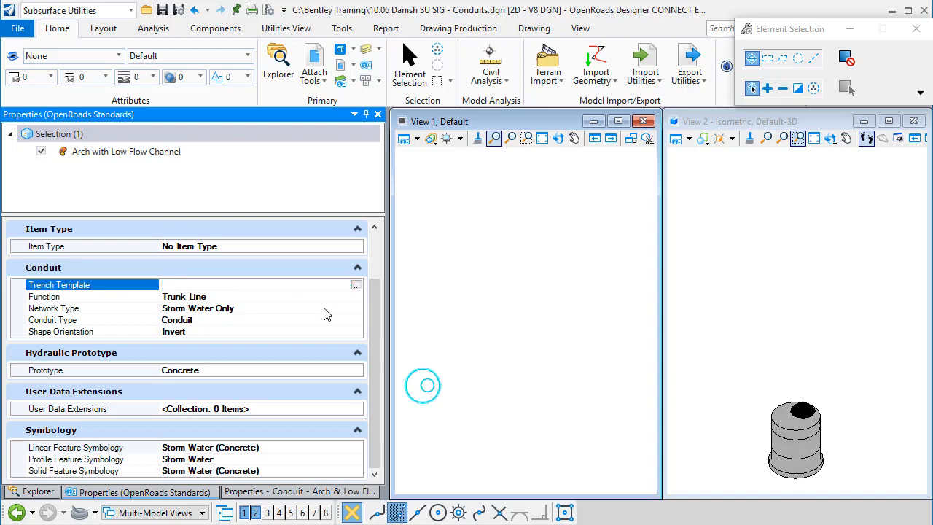
click(363, 403)
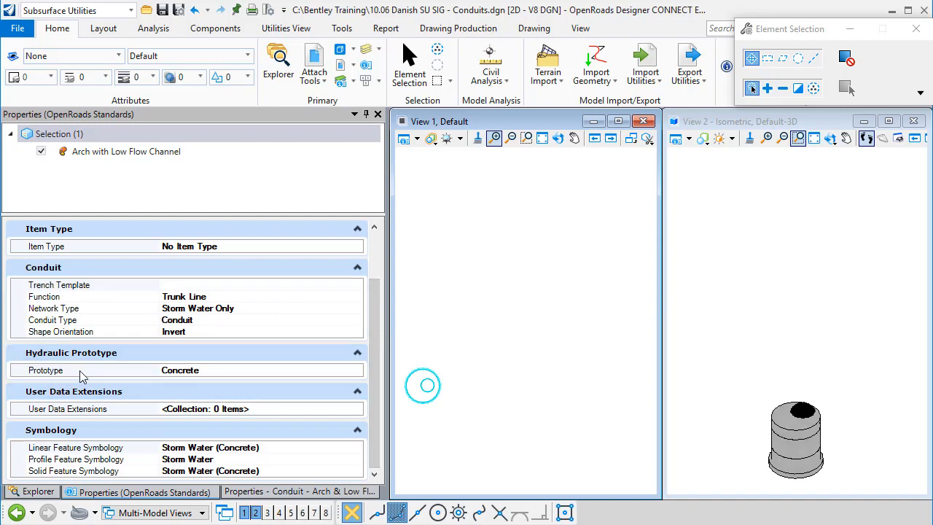
- Set the feature definition's hydraulic prototype to Arch & Low Flow Channel (User)
click(237, 372)
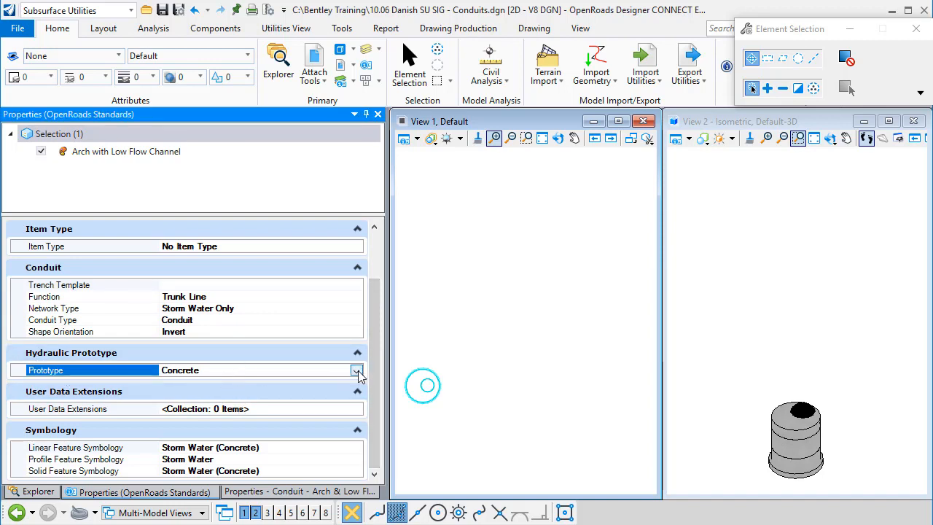
click(356, 371)
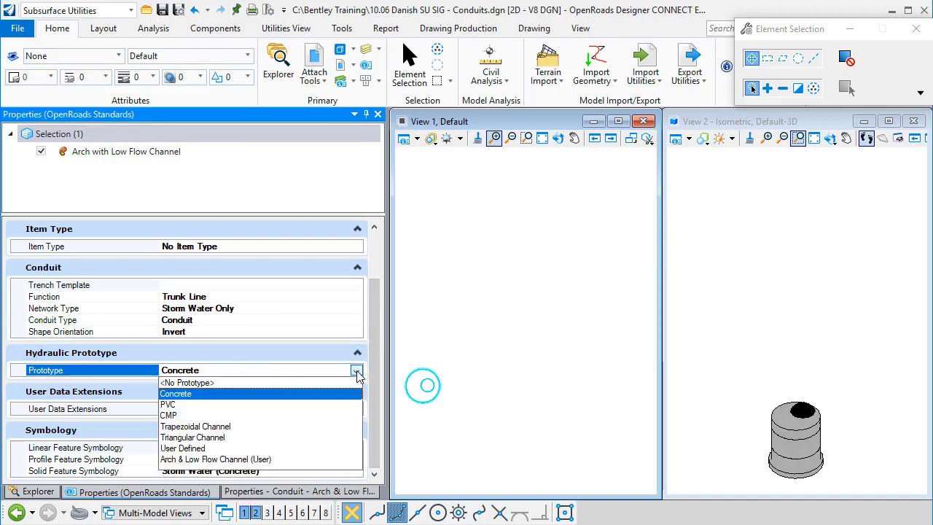
click(238, 459)
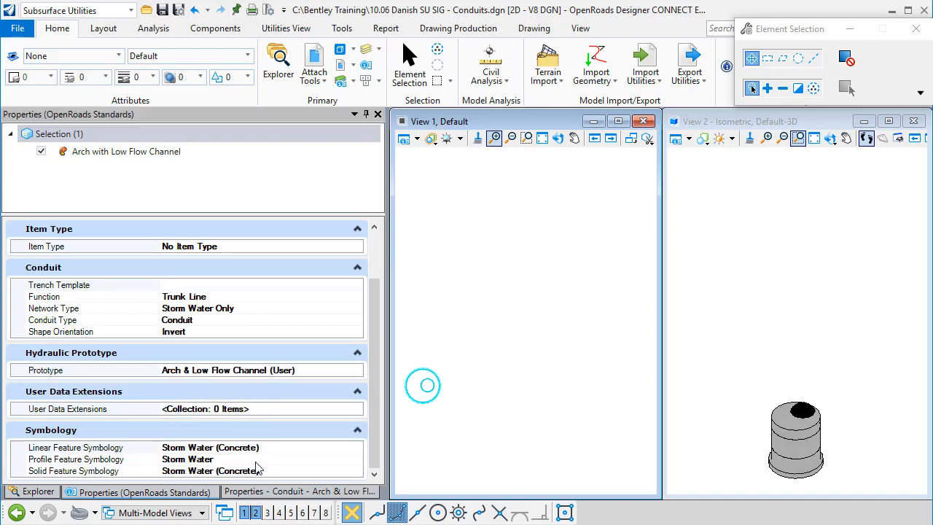
click(375, 425)
- Start placing a conduit with the Arch with Low Flow Channel feature definition from the StormWater Circular folder
click(103, 29)
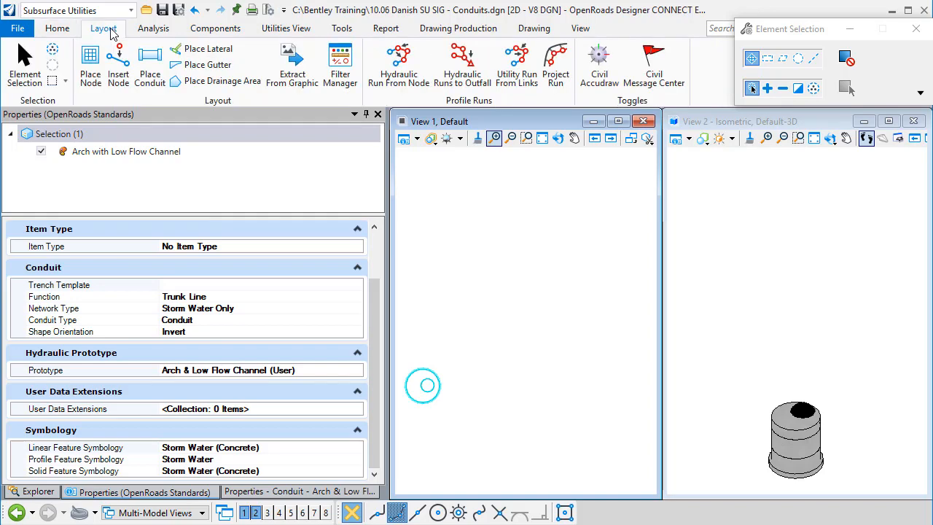
click(149, 65)
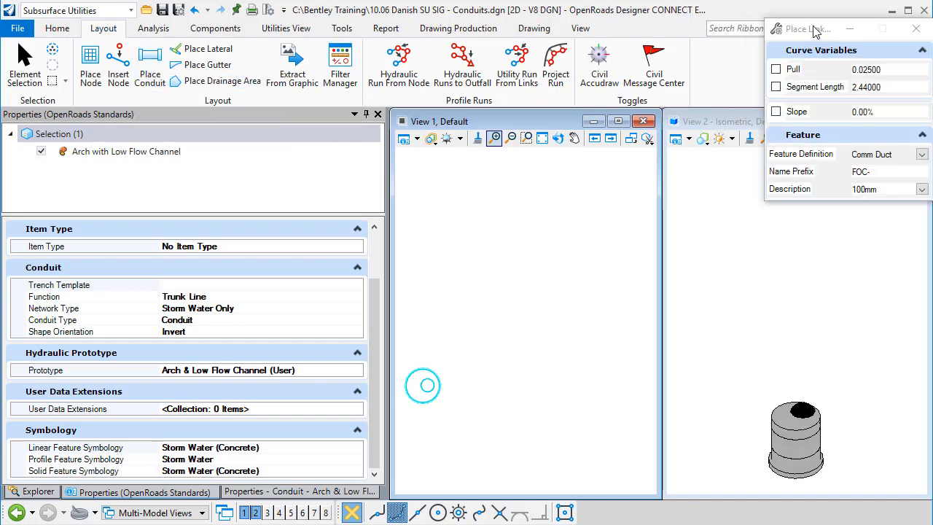
drag(812, 35, 642, 36)
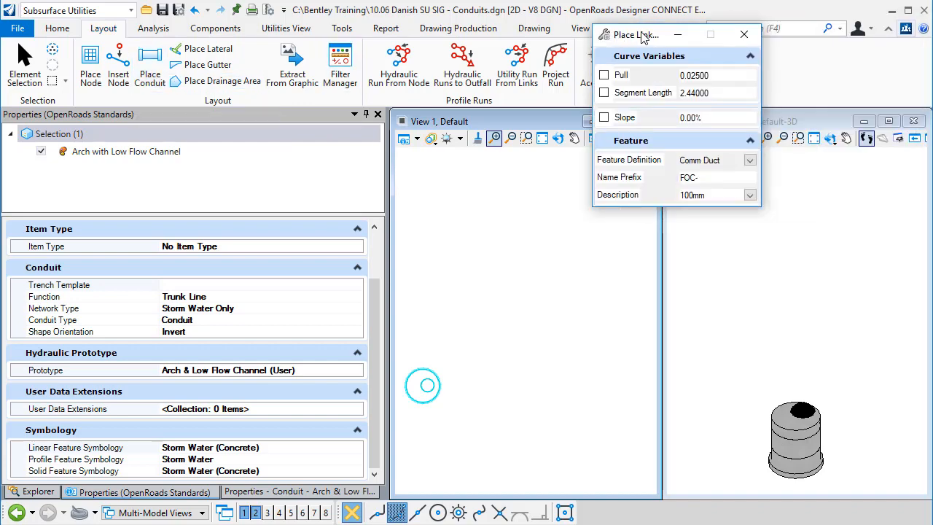
click(749, 160)
click(701, 256)
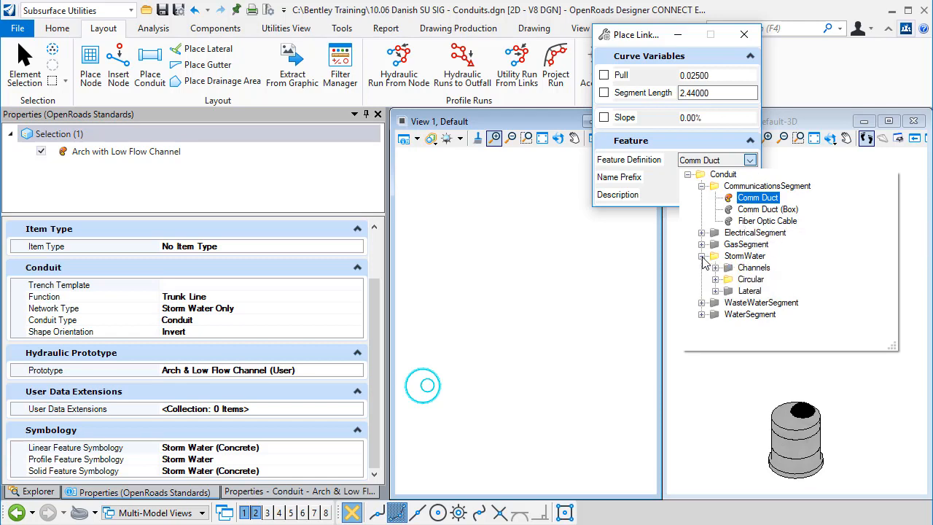
click(715, 279)
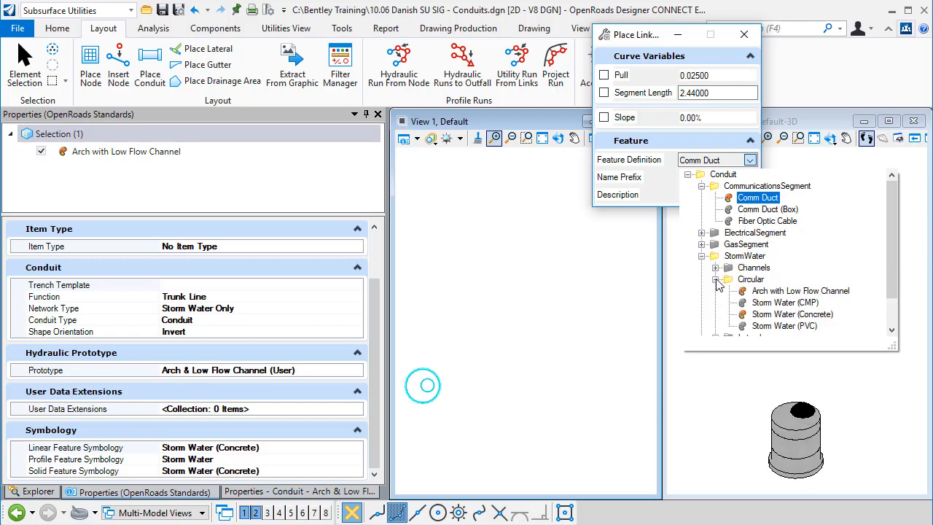
click(781, 292)
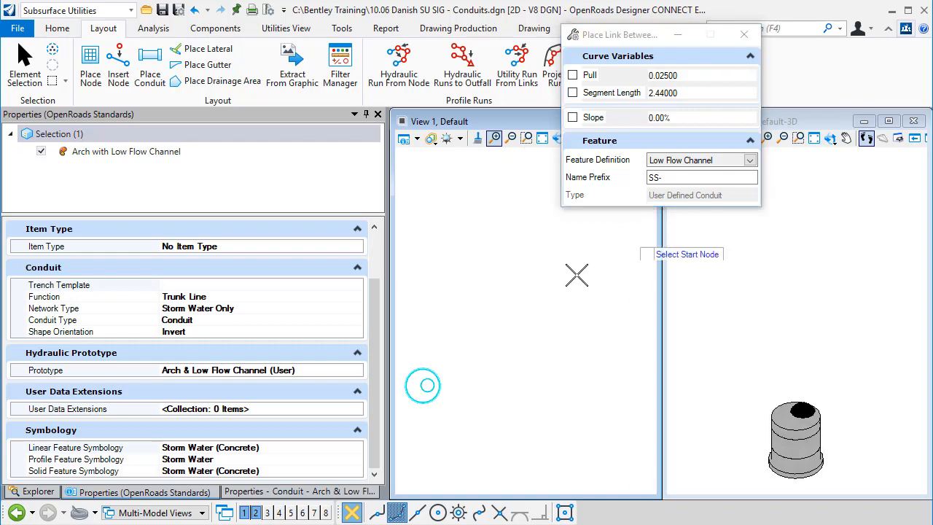
- Place the Arch with Low Flow Channel conduit between the two manholes, ending at node MHSW-1, and finish the placement command
scroll(535, 338, down, 3)
scroll(525, 350, up, 3)
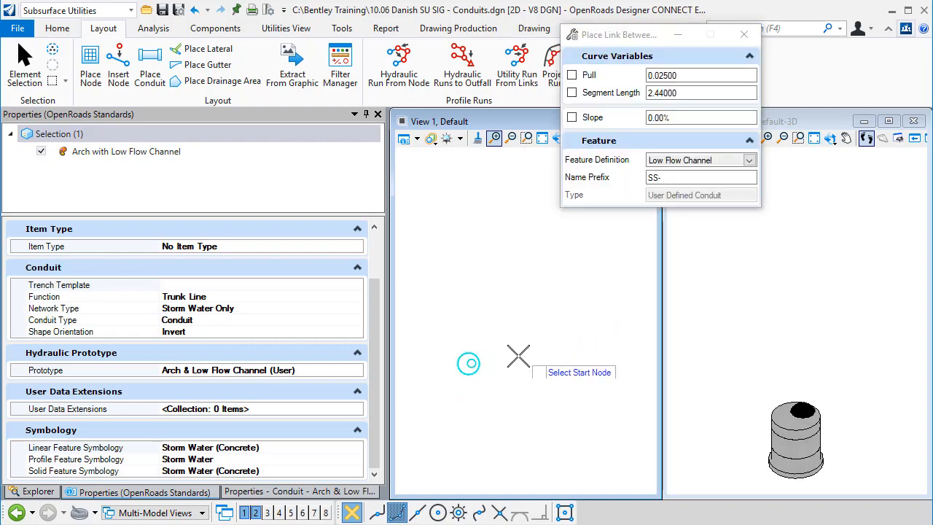
click(457, 358)
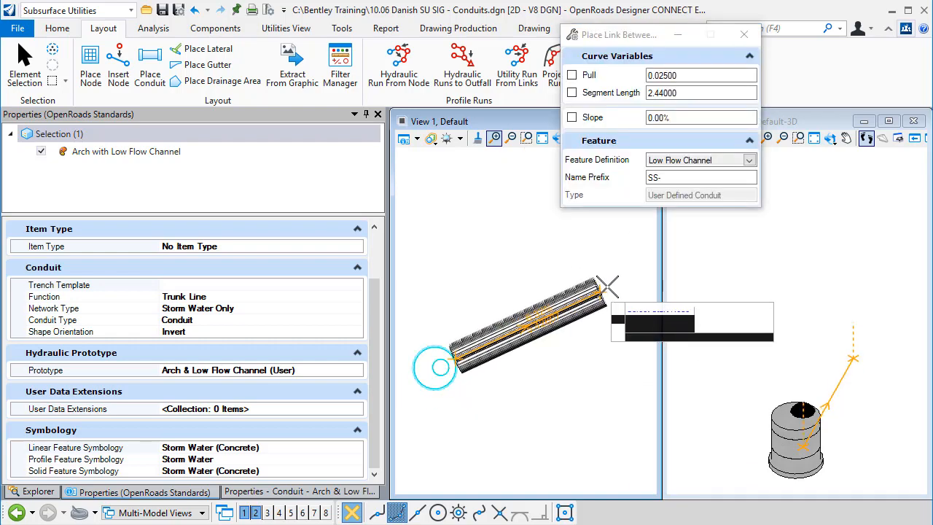
middle_drag(608, 288, 566, 293)
scroll(552, 298, down, 3)
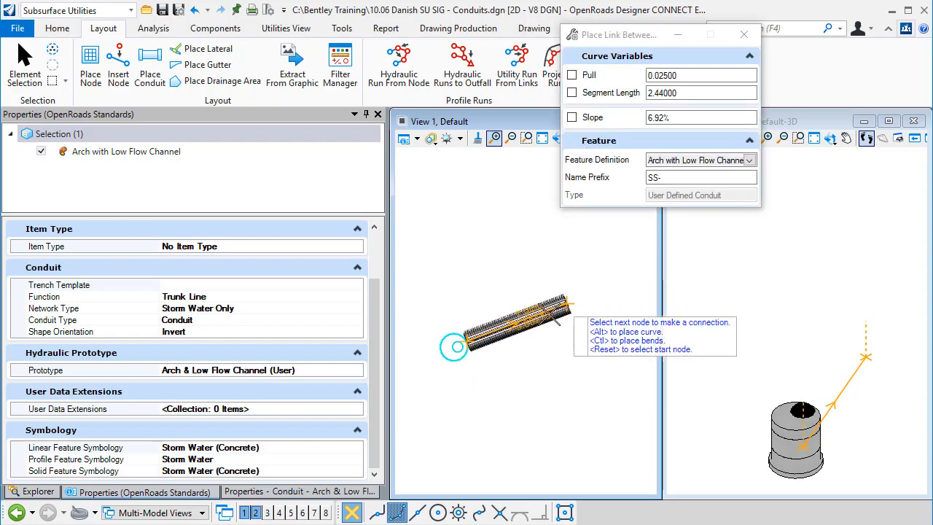
scroll(547, 301, up, 2)
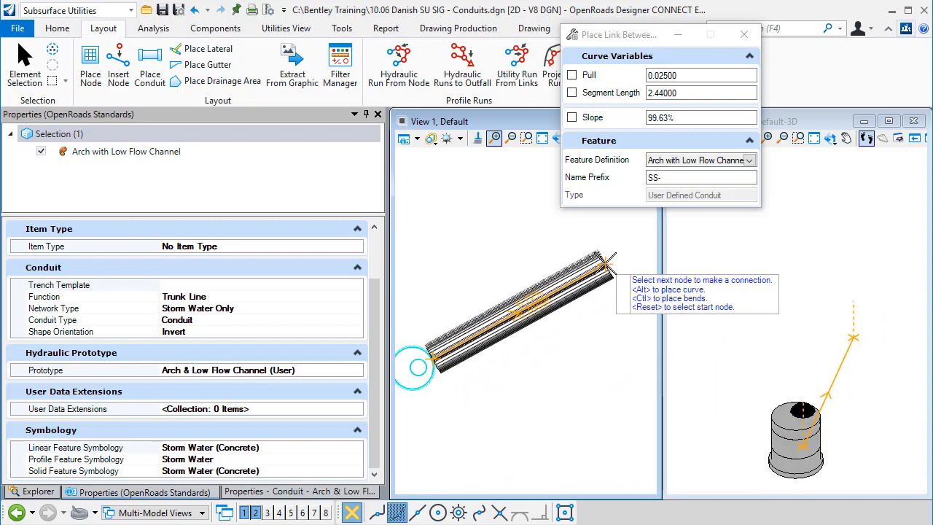
middle_drag(563, 284, 514, 312)
middle_drag(615, 259, 465, 356)
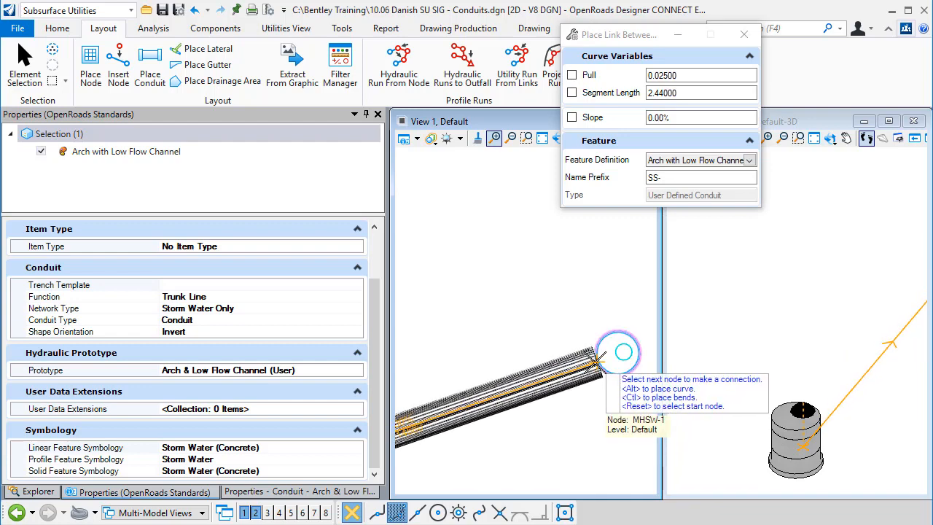
click(596, 361)
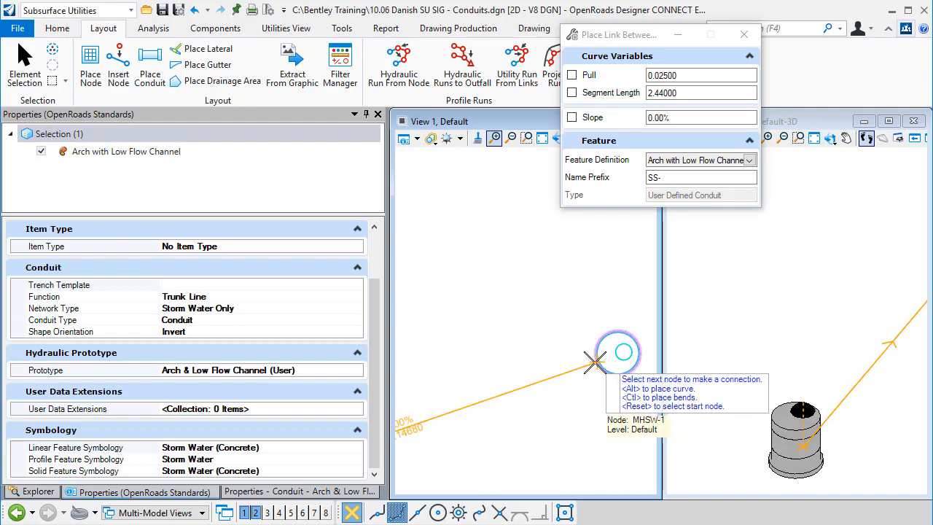
right_click(596, 361)
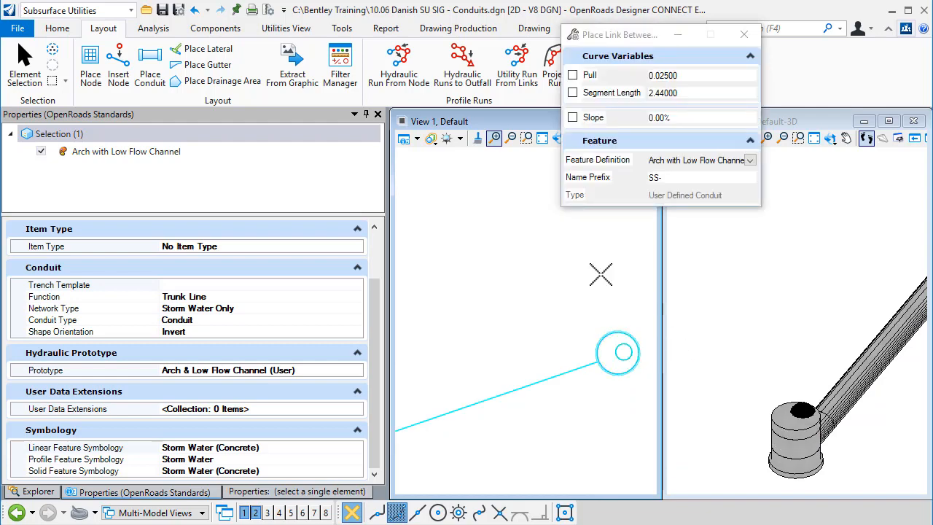
click(23, 60)
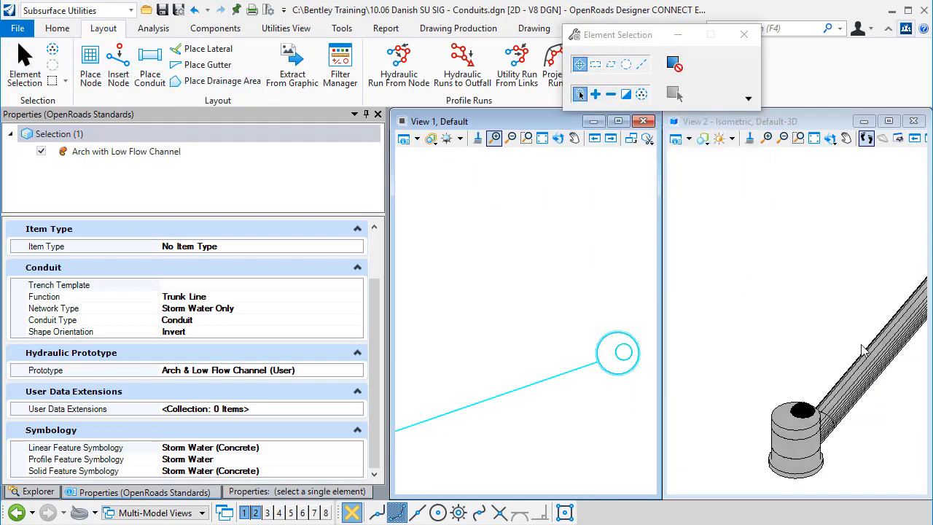
- Look over the new conduit in the 3D view, and start opening a cross section view along it in the plan view
middle_drag(863, 351, 765, 339)
scroll(887, 206, up, 3)
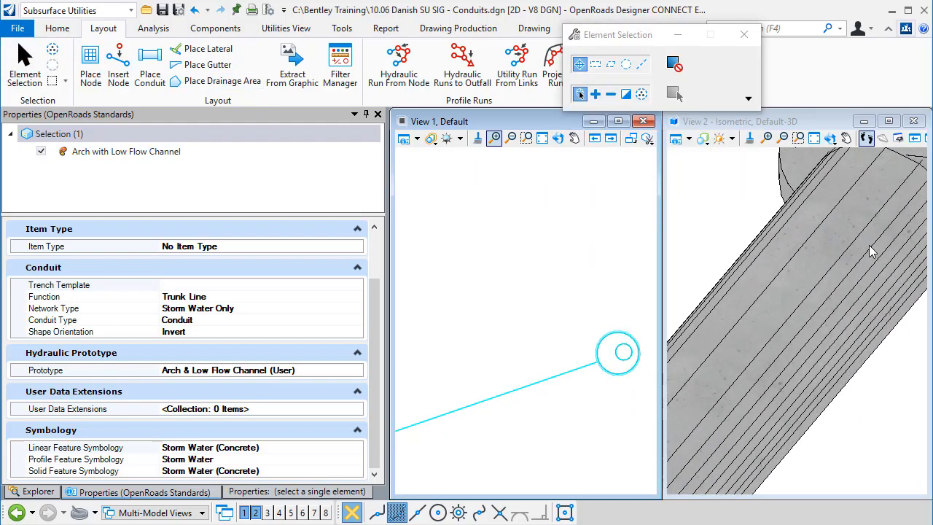
scroll(841, 243, down, 1)
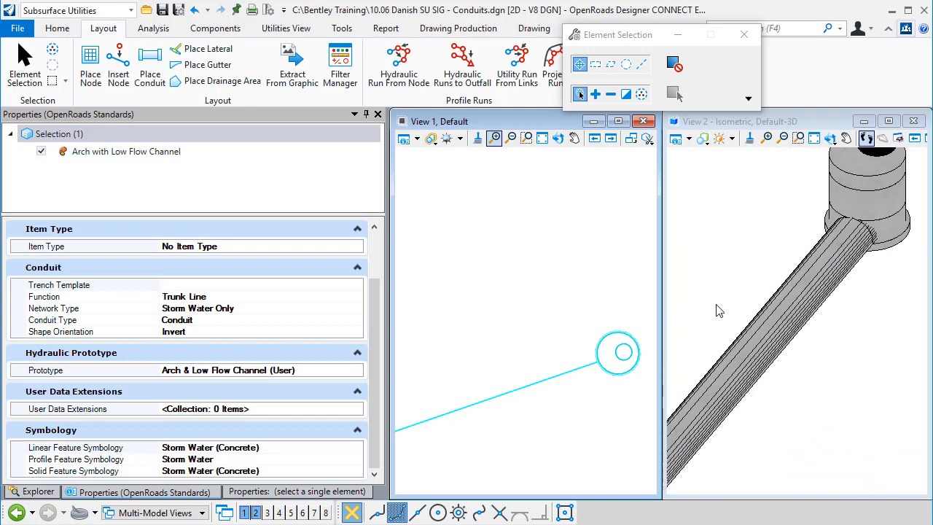
middle_drag(532, 299, 549, 226)
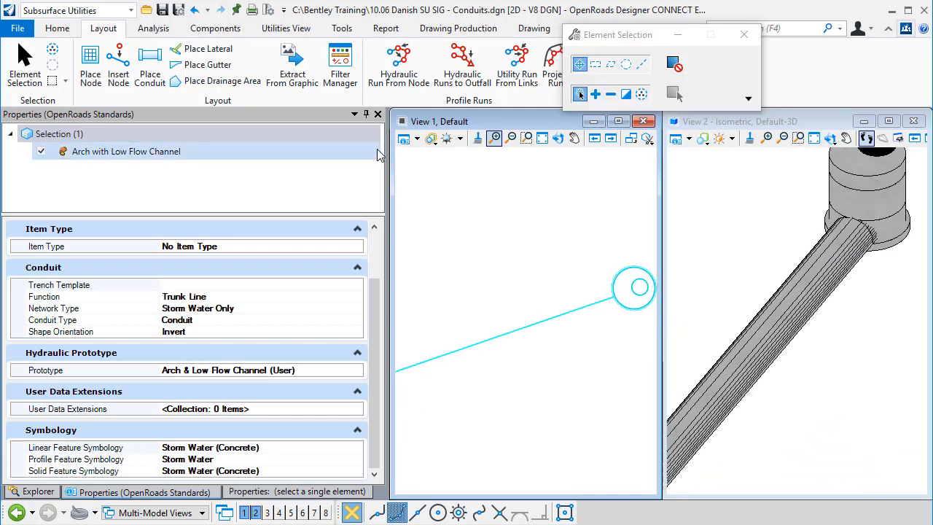
middle_drag(523, 274, 581, 223)
scroll(581, 223, down, 2)
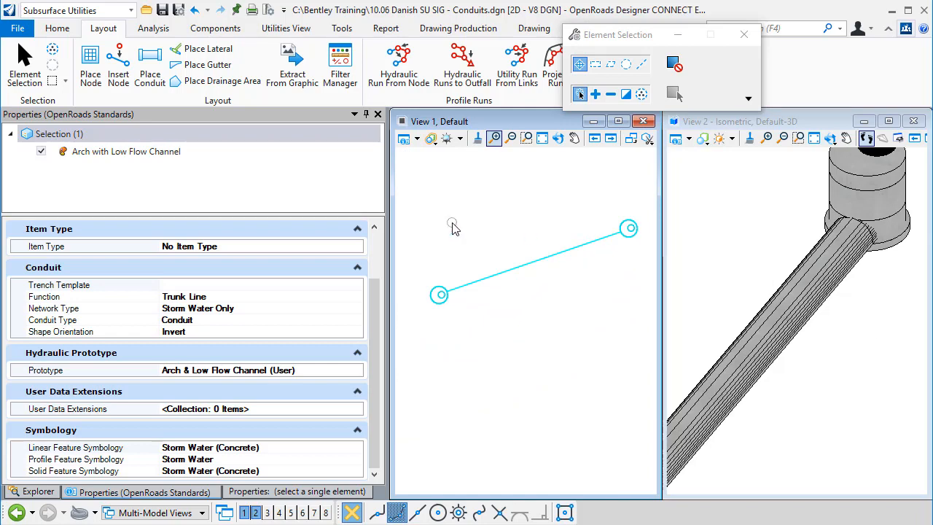
click(296, 29)
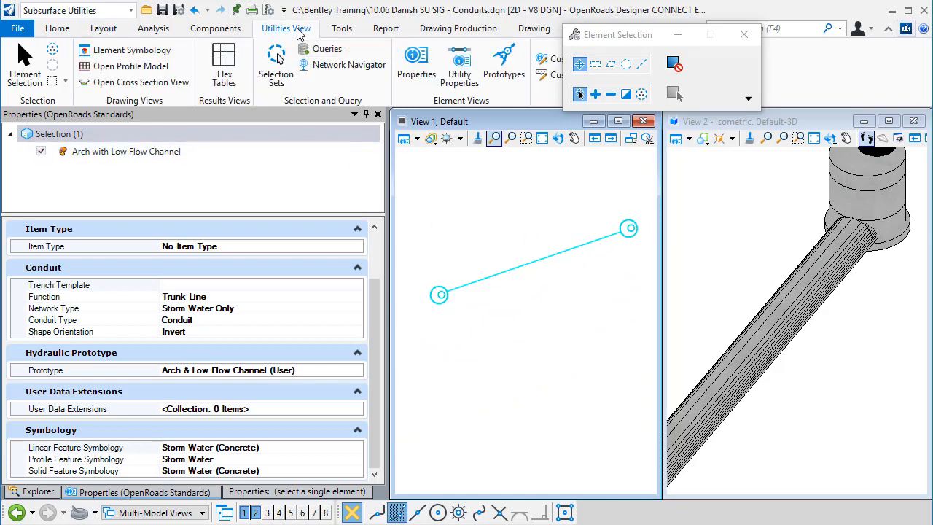
click(128, 83)
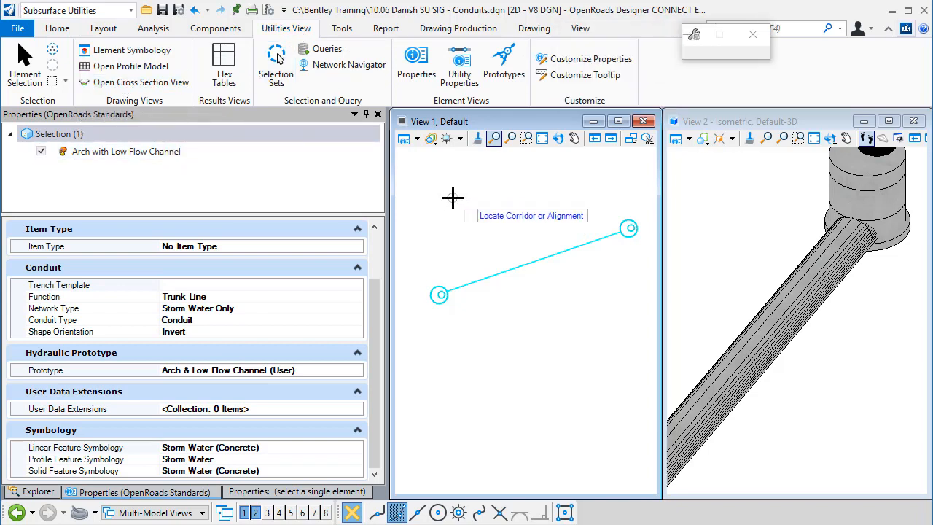
click(489, 274)
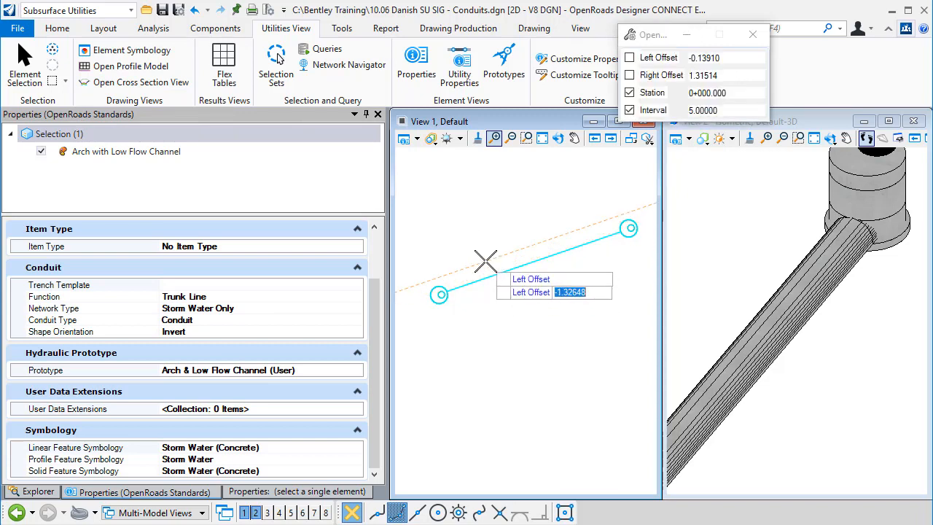
- Show the conduit's cross section in View 3 with offsets of about -1.6 and 1.78, station 0+000.000 and interval 5
click(484, 258)
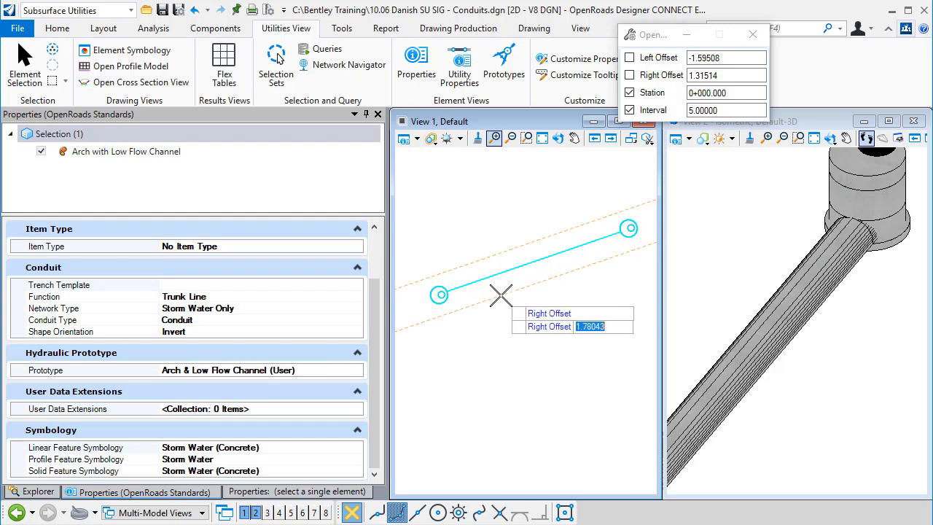
click(500, 294)
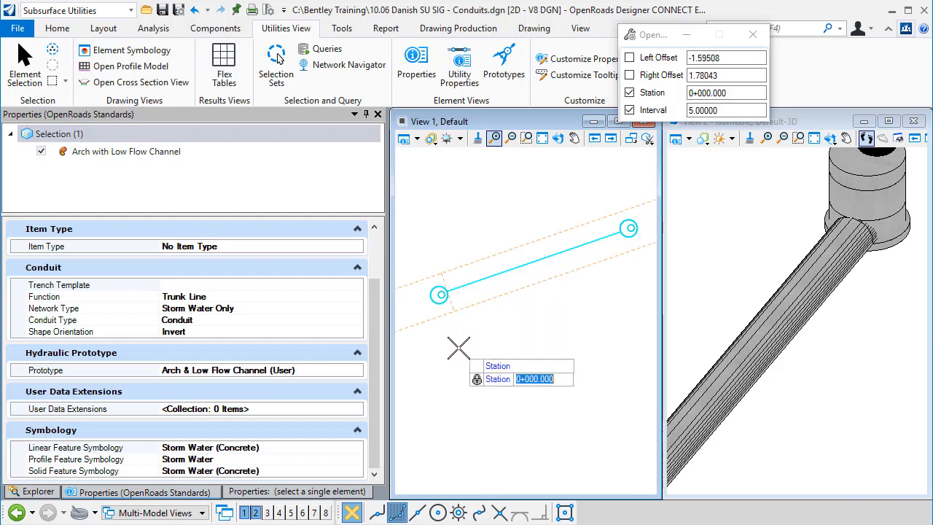
click(458, 348)
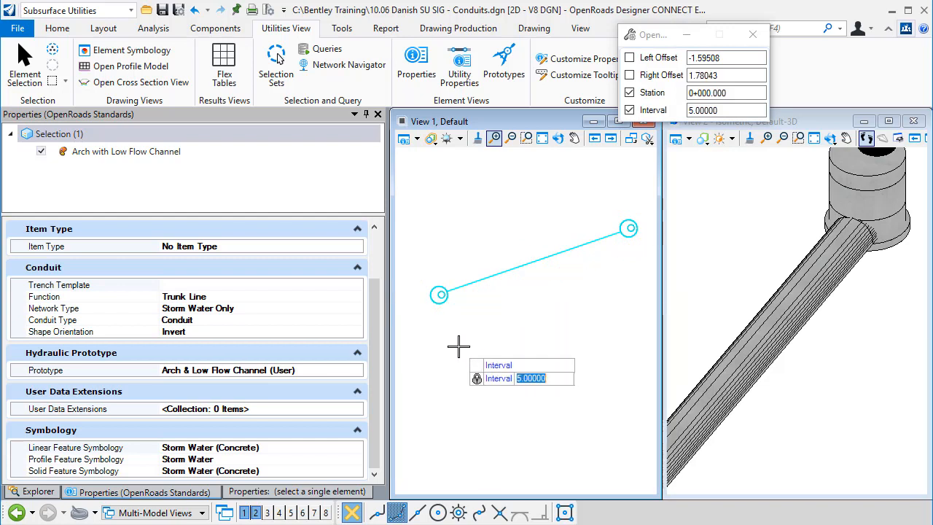
click(508, 298)
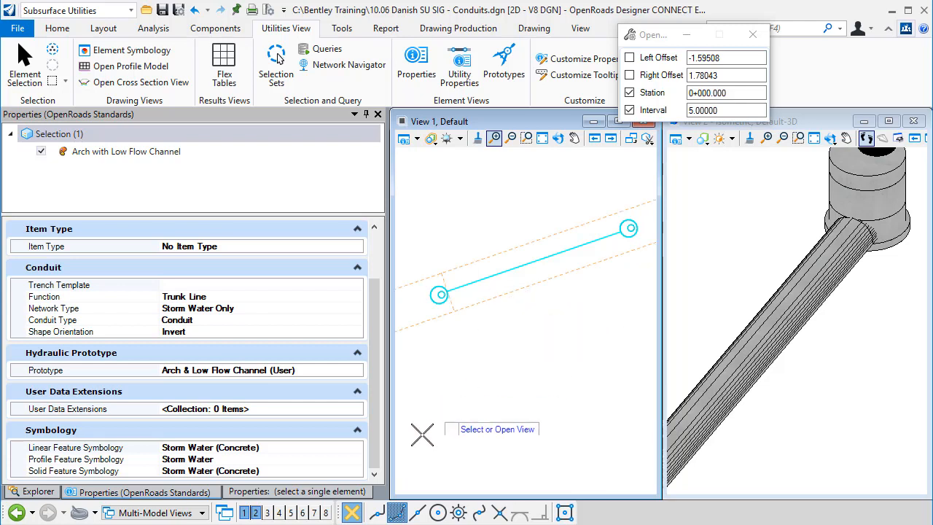
click(267, 513)
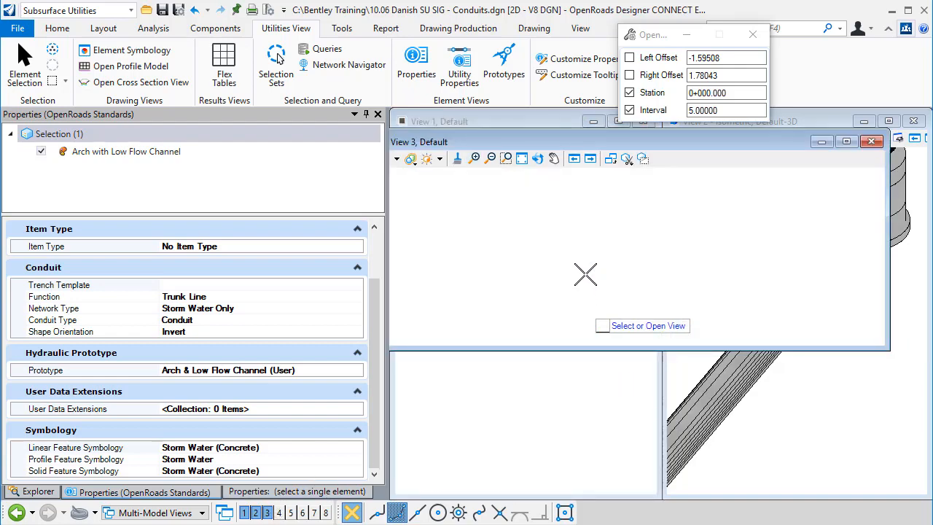
click(581, 258)
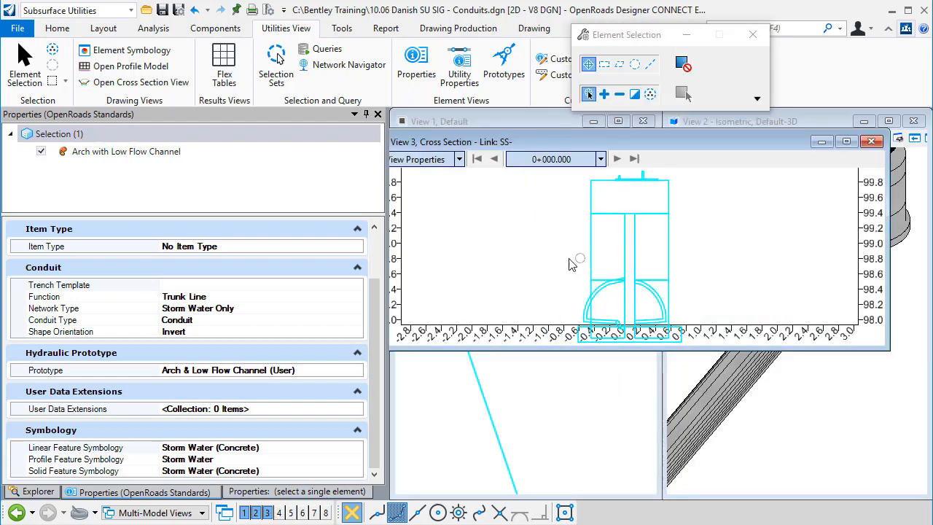
- Enlarge the cross section view and advance it to station 0+005.000 to examine the arch and low flow channel shape
drag(531, 351, 532, 459)
middle_drag(619, 269, 580, 314)
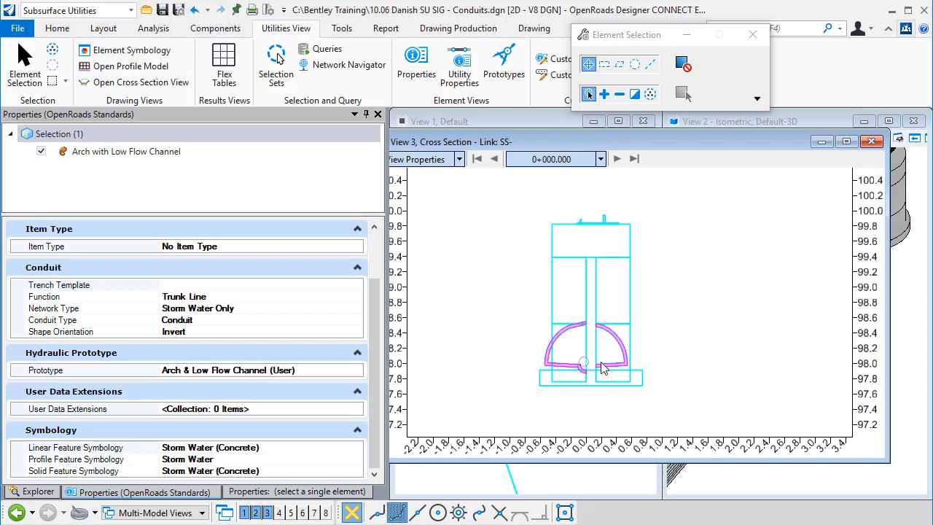
click(616, 159)
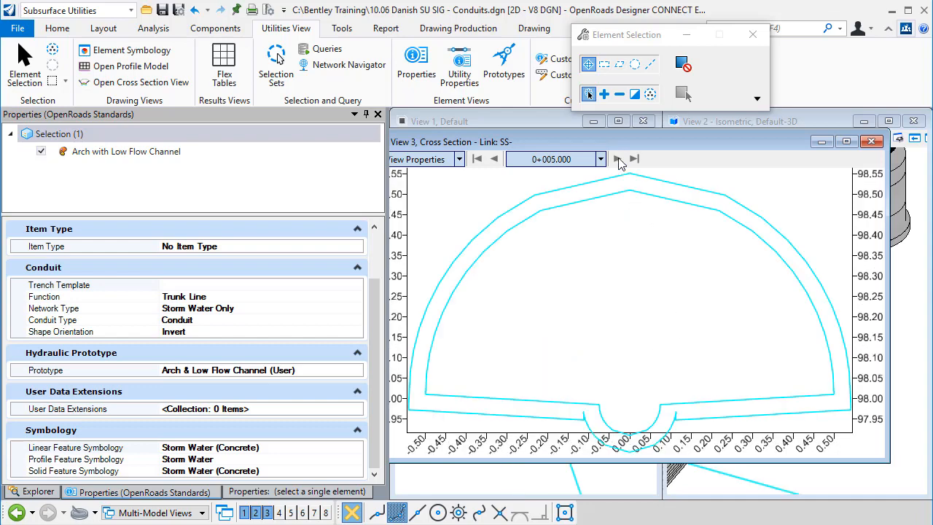
scroll(633, 333, down, 2)
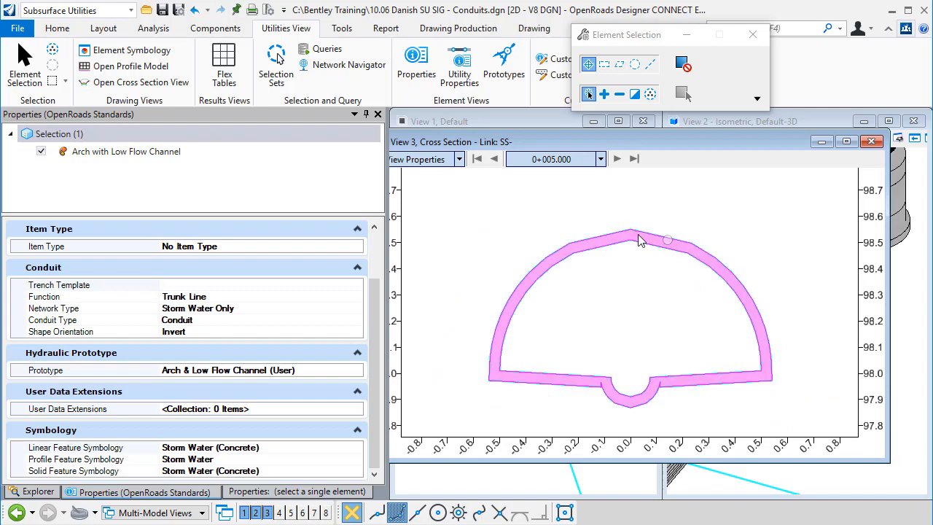